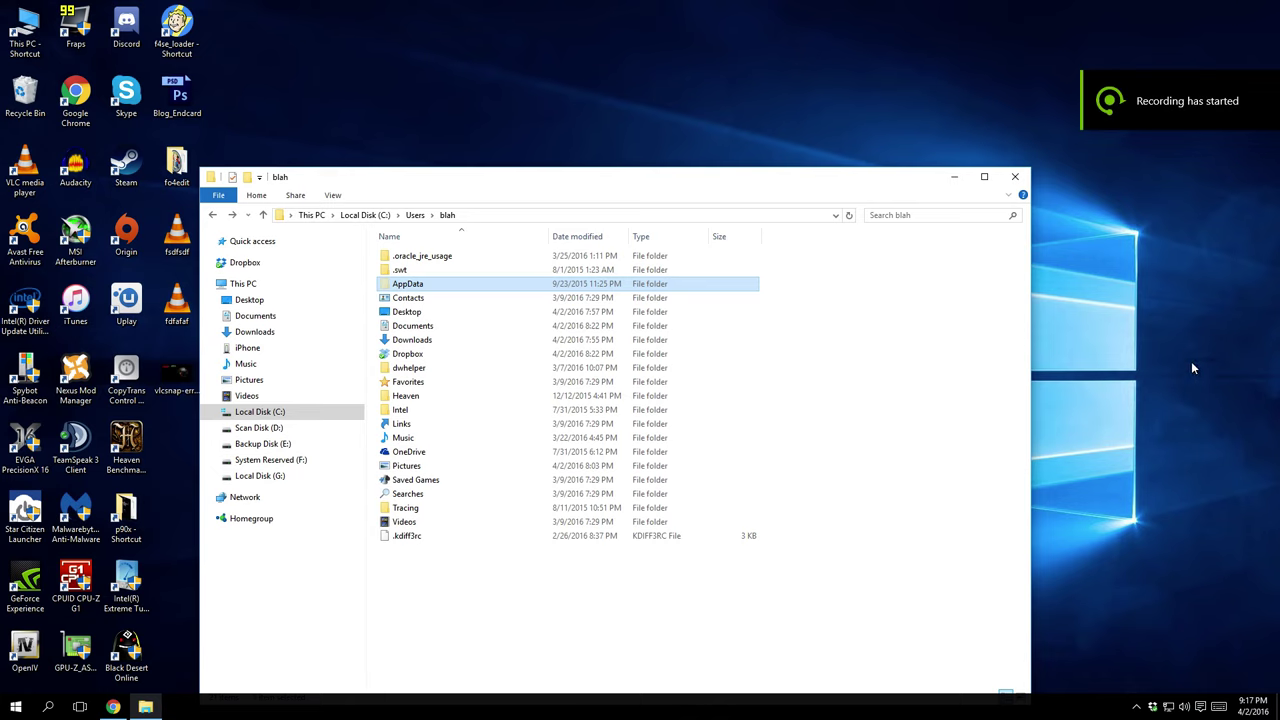
Step: Minimize the Explorer window and permanently empty the Recycle Bin from the desktop
{"action": "left_click", "coordinate": [954, 176]}
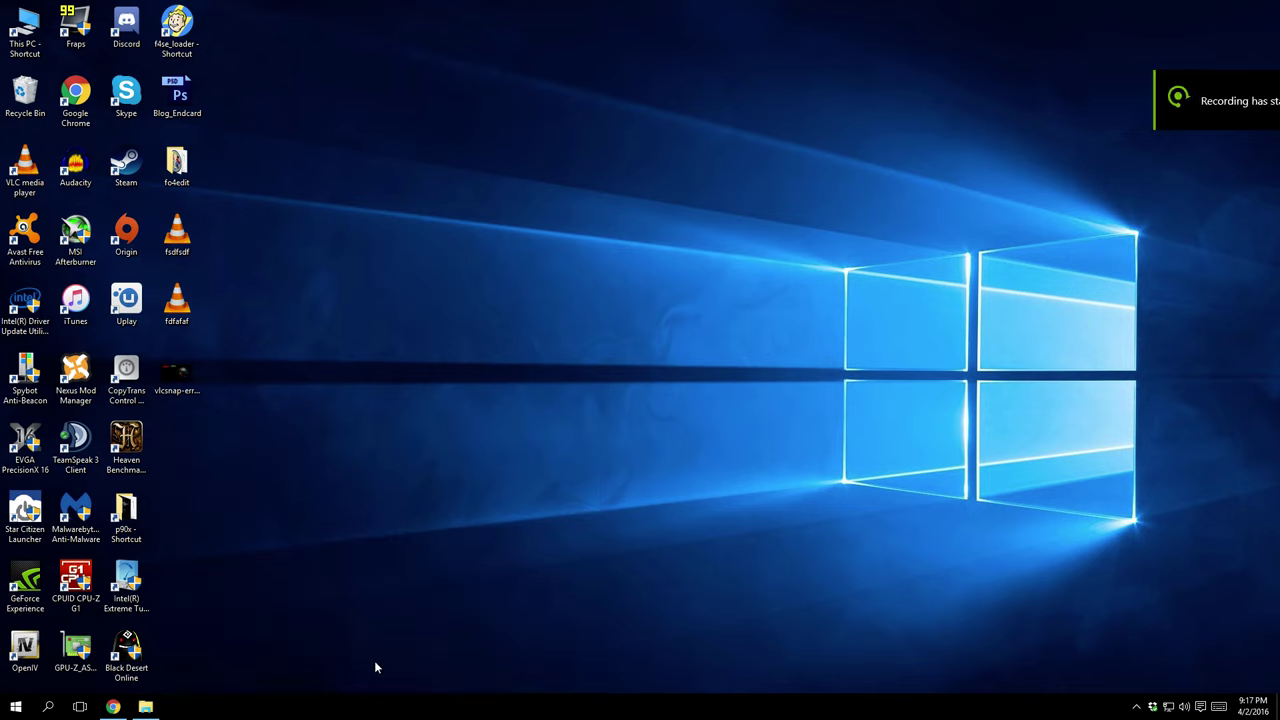
{"action": "right_click", "coordinate": [24, 100]}
{"action": "left_click", "coordinate": [55, 126]}
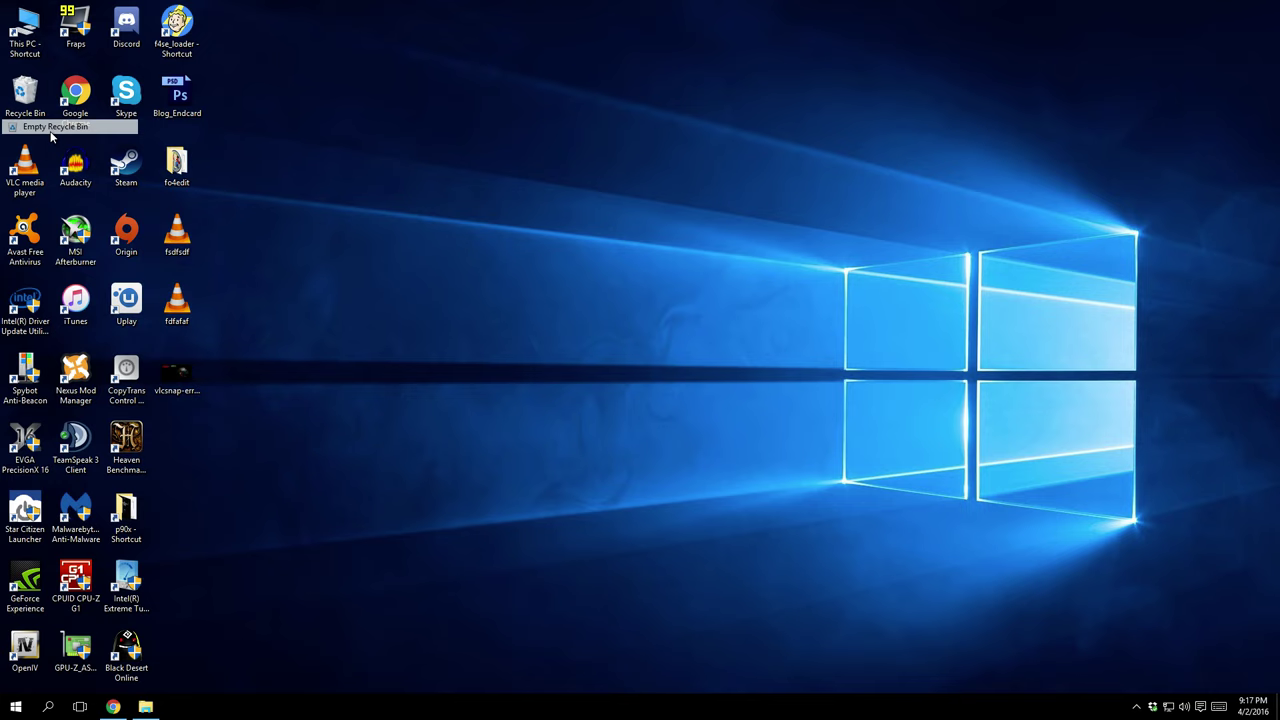
{"action": "left_click", "coordinate": [693, 409]}
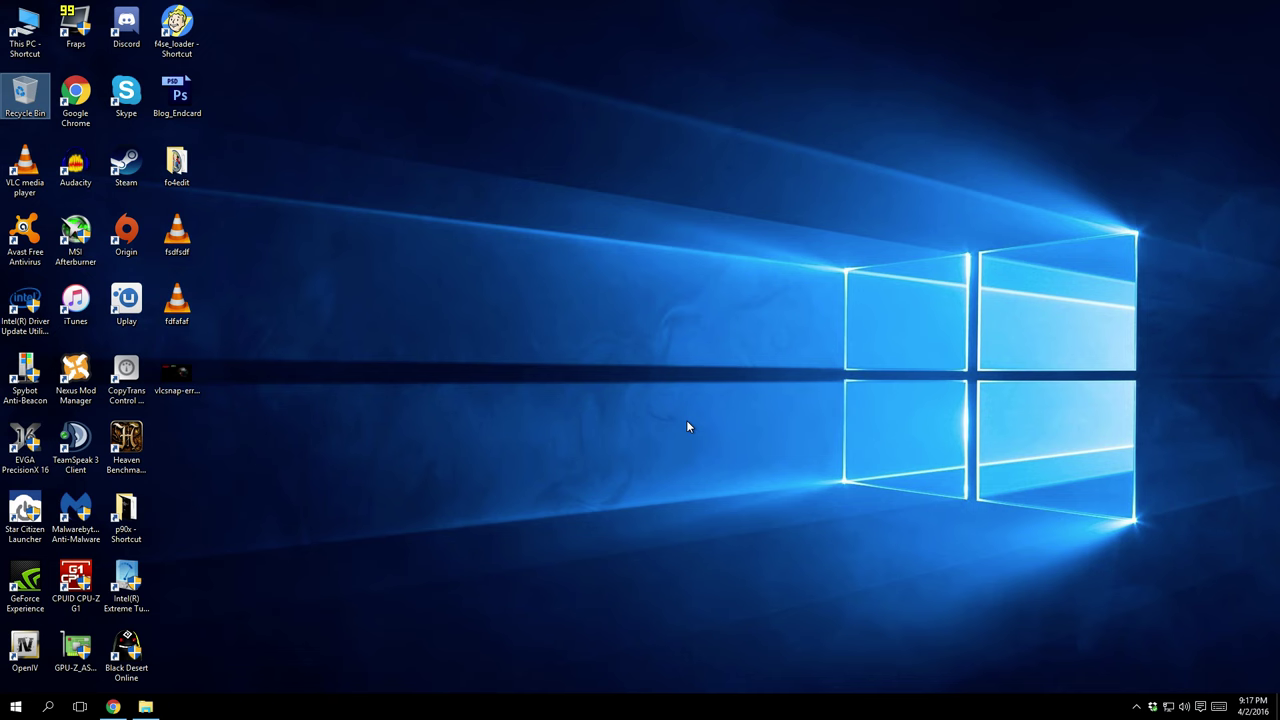
Step: Open a new File Explorer window at This PC, check C: (976 MB free of 232 GB), then minimize it
{"action": "key", "text": "super"}
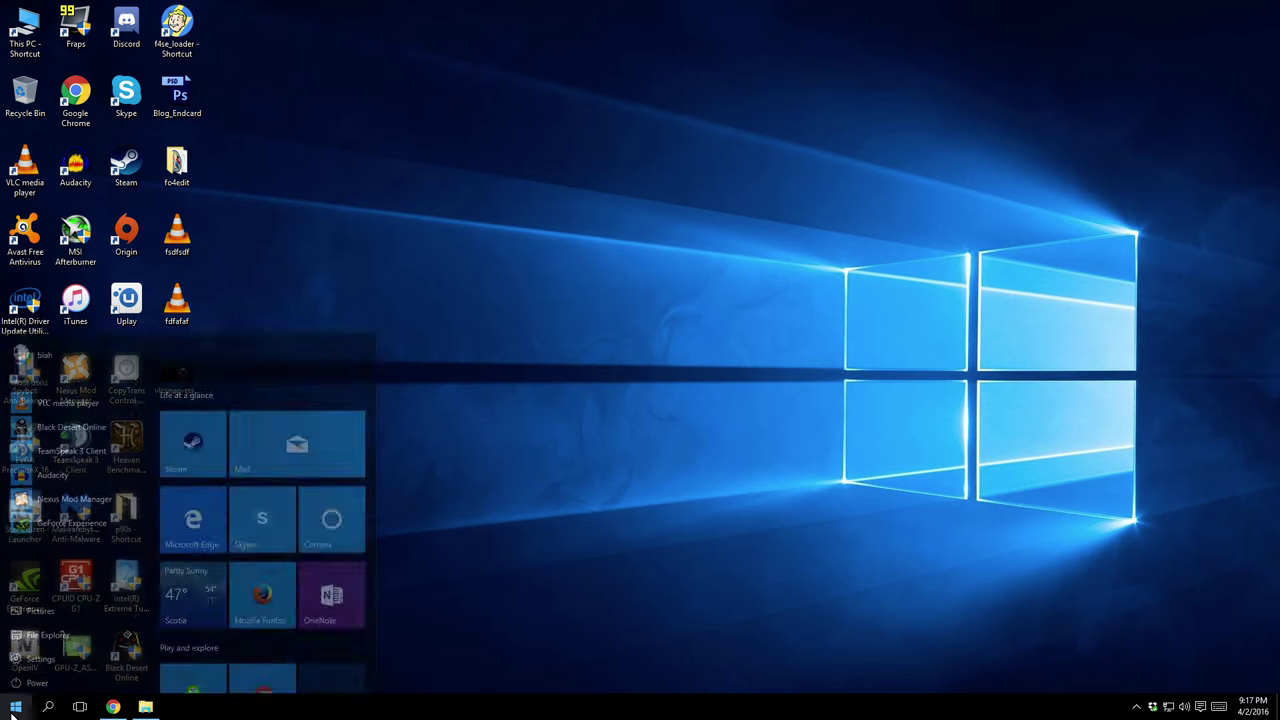
{"action": "left_click", "coordinate": [54, 612]}
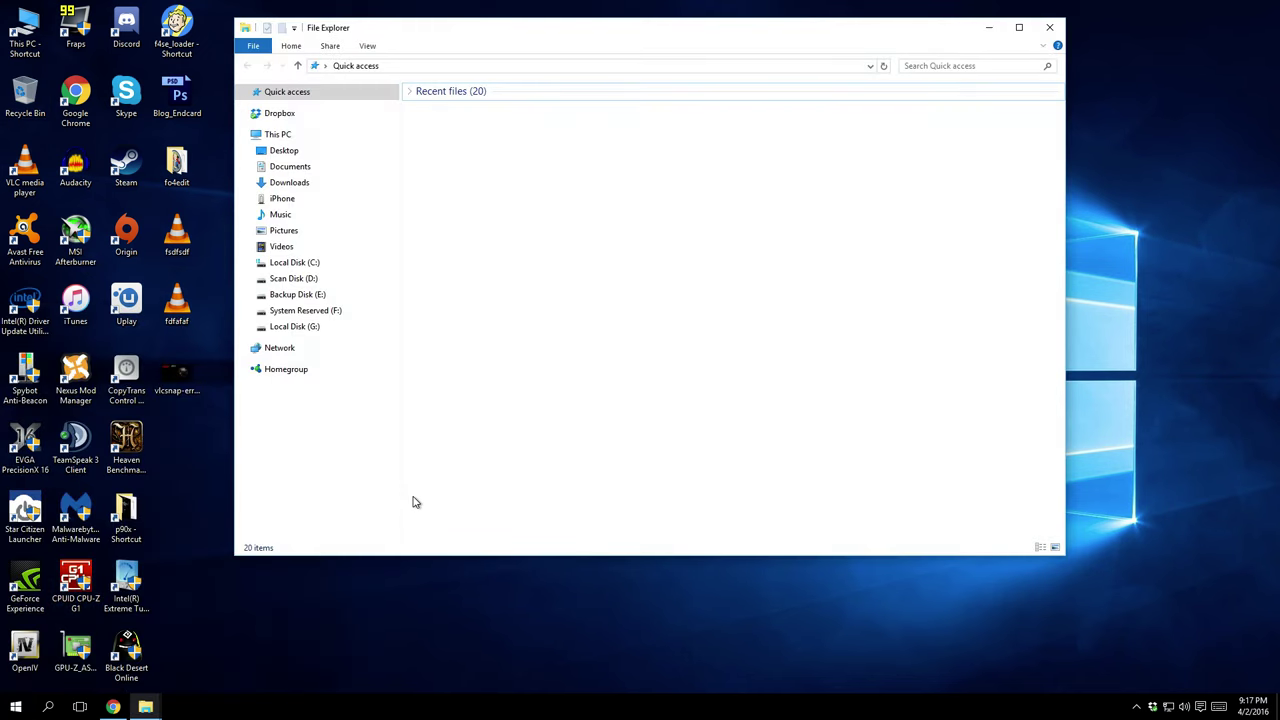
{"action": "left_click", "coordinate": [277, 134]}
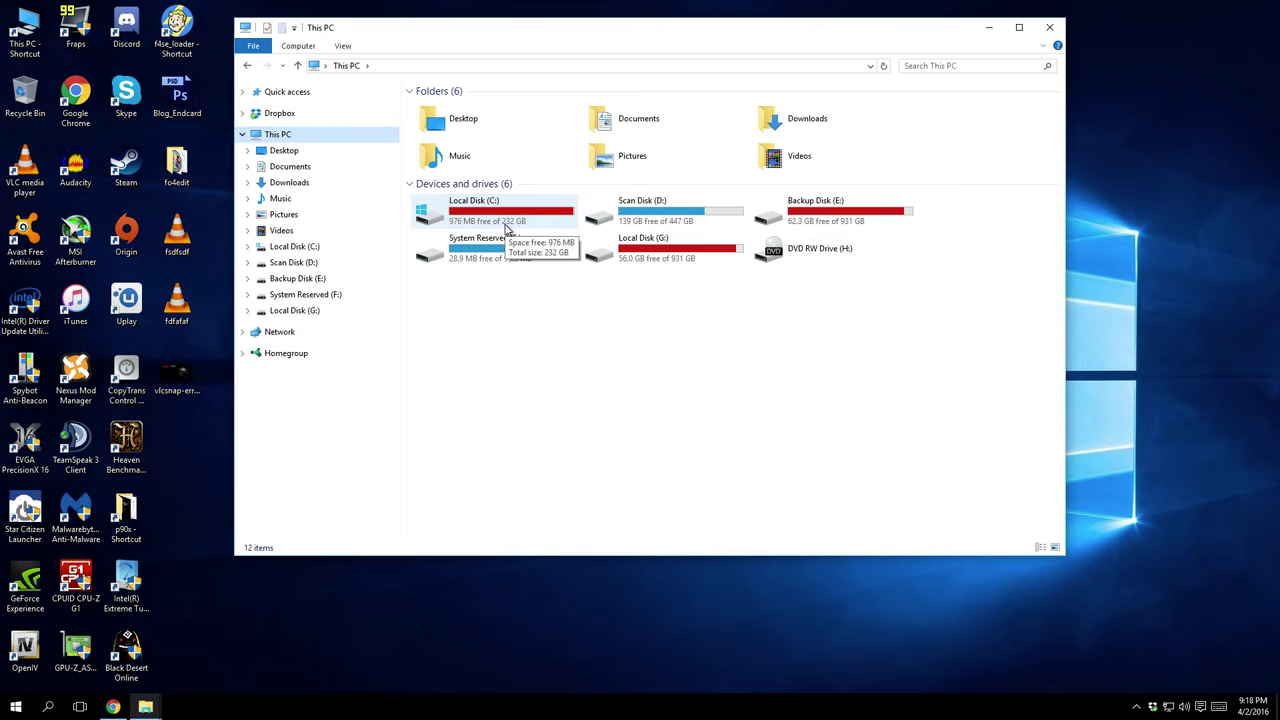
{"action": "left_click", "coordinate": [989, 27]}
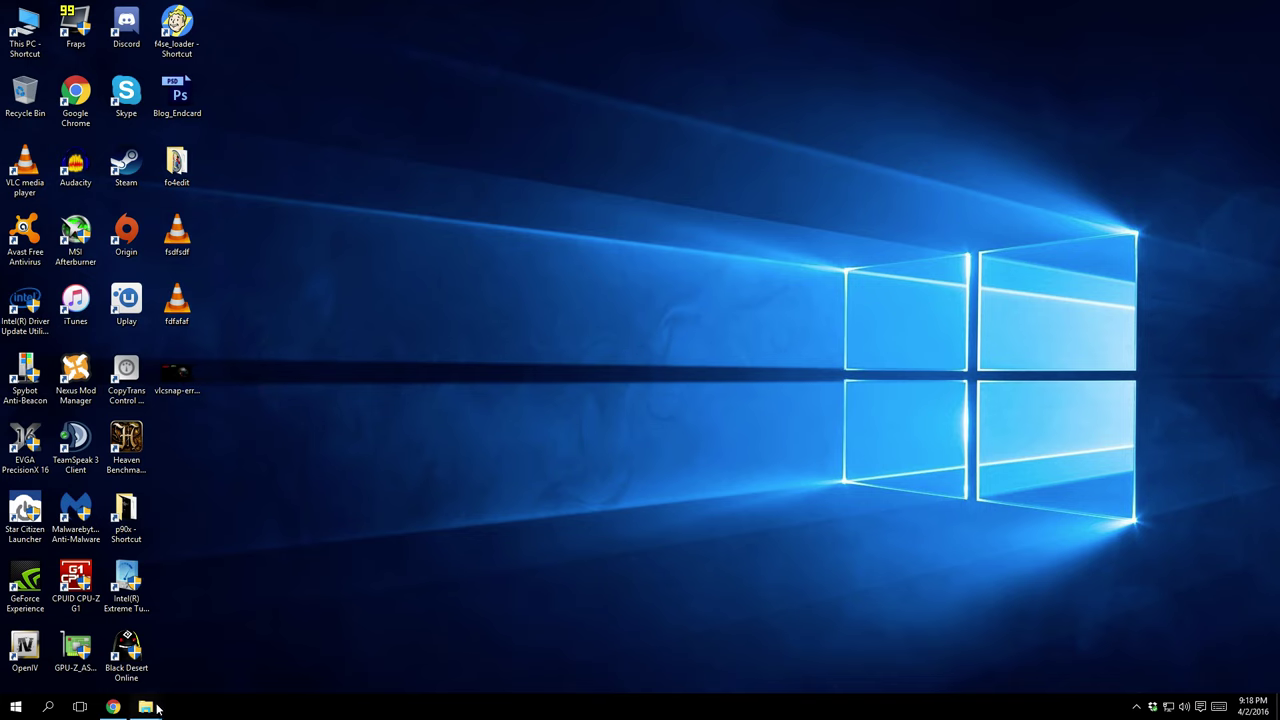
Step: Restore the This PC and profile folder windows and arrange them side by side
{"action": "mouse_move", "coordinate": [113, 706]}
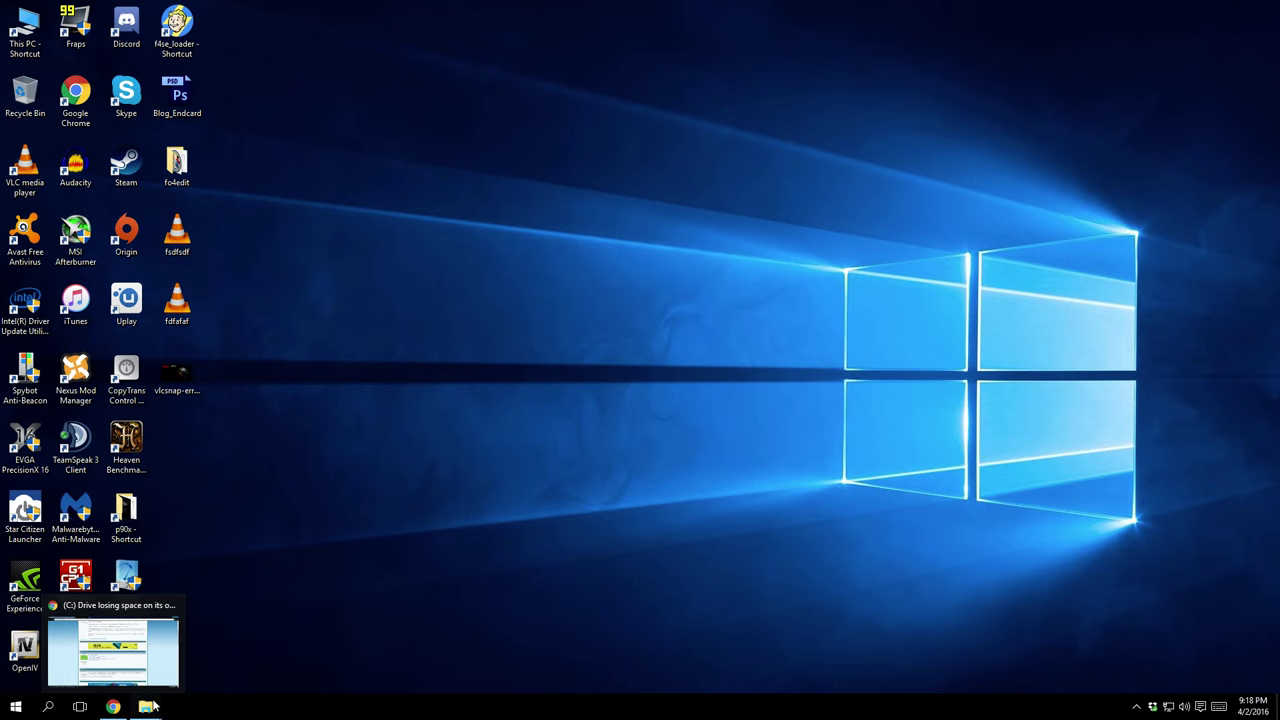
{"action": "mouse_move", "coordinate": [184, 662]}
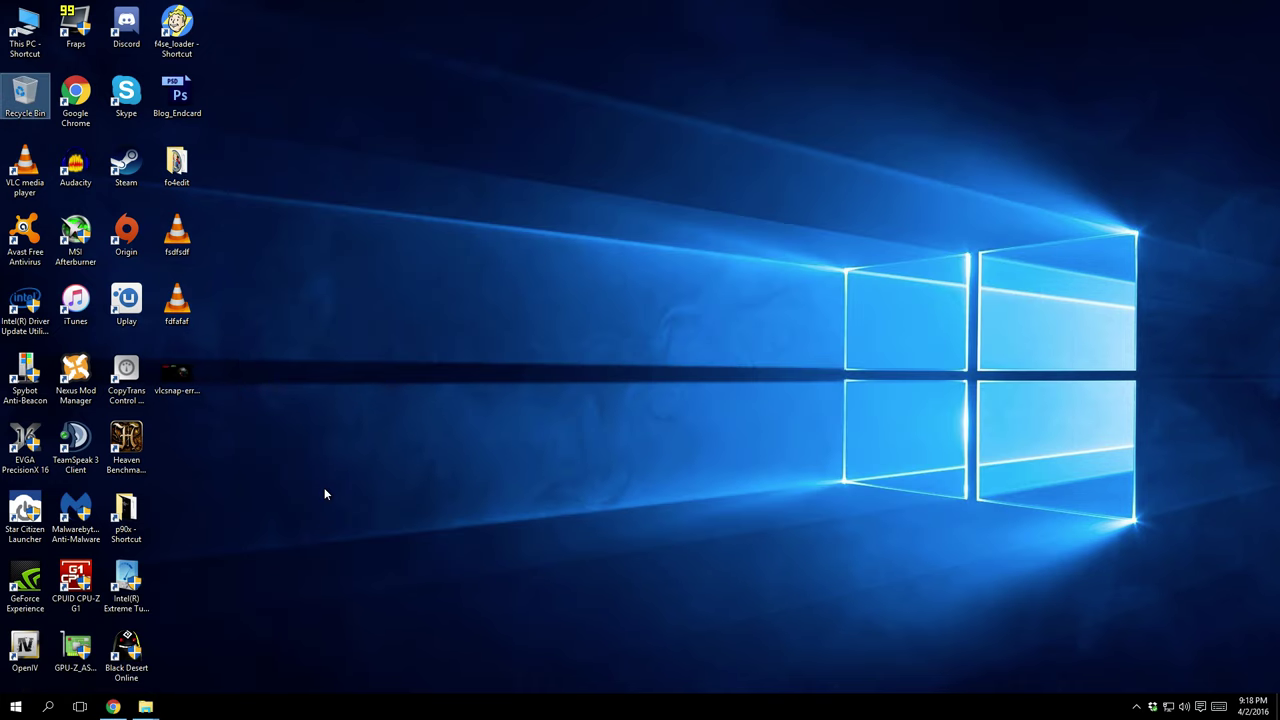
{"action": "left_click", "coordinate": [200, 650]}
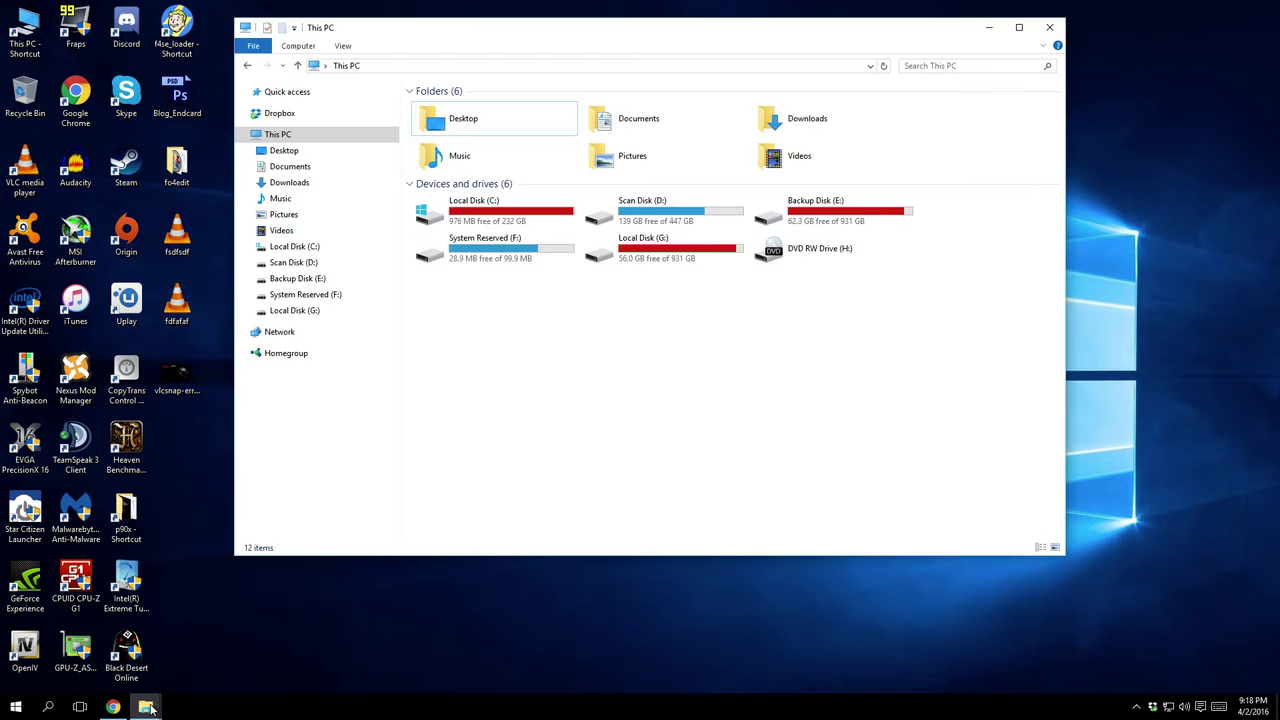
{"action": "left_click", "coordinate": [75, 650]}
{"action": "left_click_drag", "start_coordinate": [560, 188], "coordinate": [773, 232]}
{"action": "left_click_drag", "start_coordinate": [675, 38], "coordinate": [438, 41]}
{"action": "left_click", "coordinate": [962, 245]}
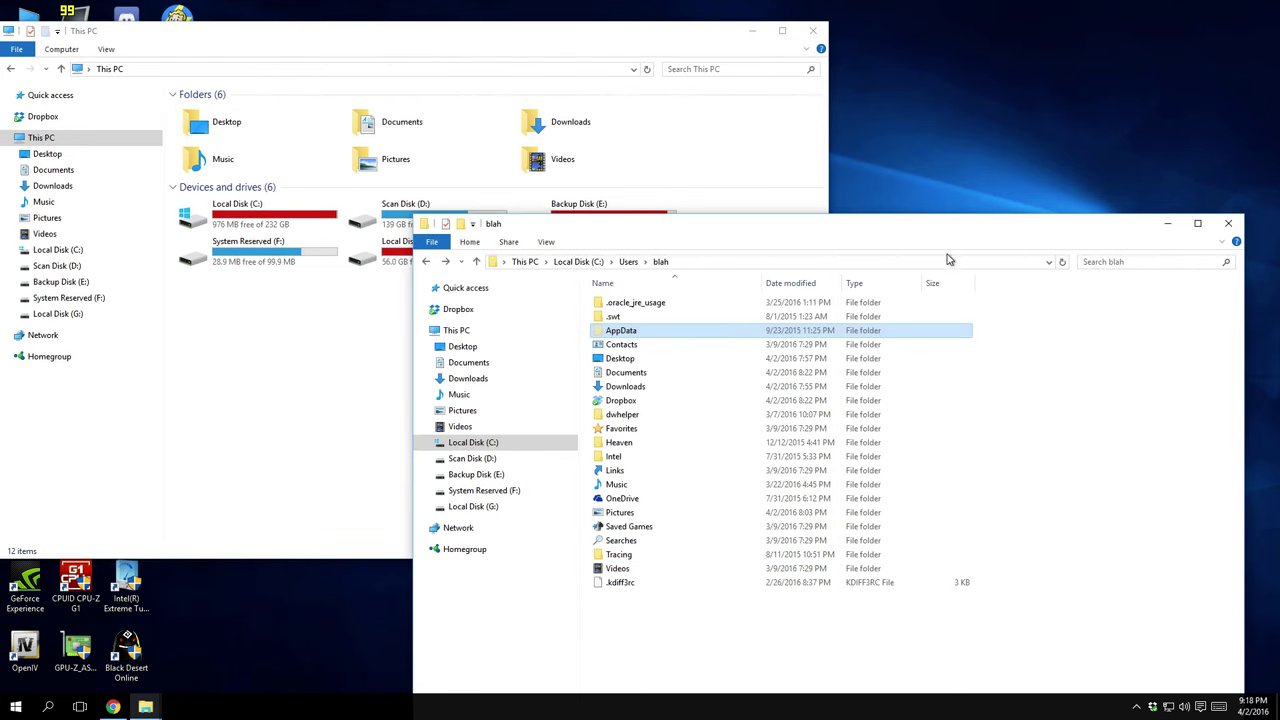
{"action": "left_click", "coordinate": [220, 388]}
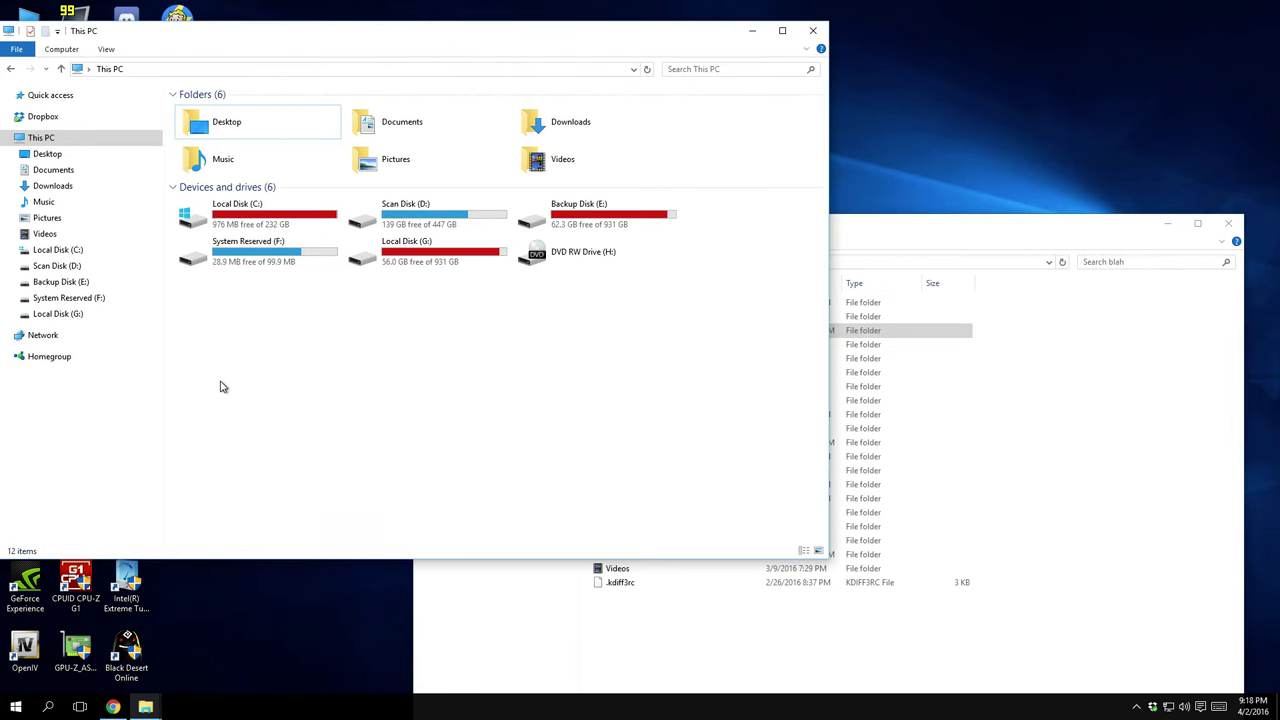
Step: Browse Local Disk (G:) into Adobe premiere, return to This PC, and minimize it
{"action": "left_click", "coordinate": [390, 263]}
{"action": "double_click", "coordinate": [390, 263]}
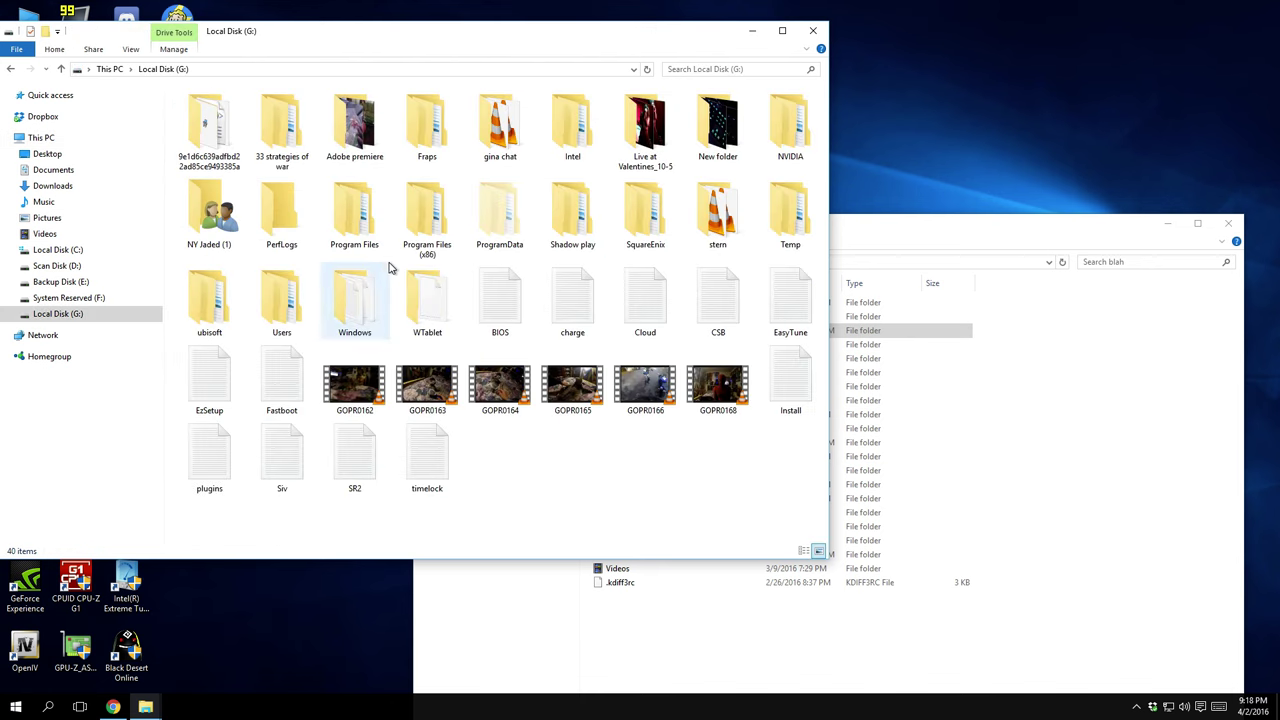
{"action": "double_click", "coordinate": [352, 145]}
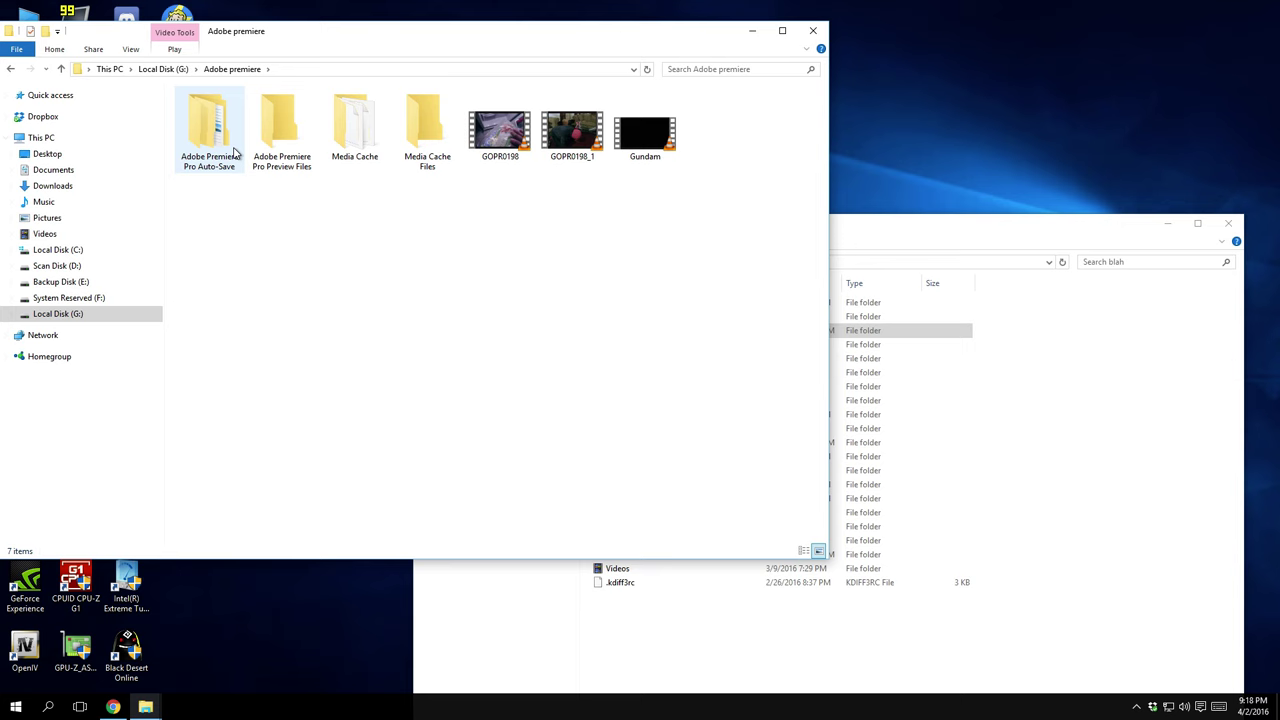
{"action": "left_click", "coordinate": [11, 69]}
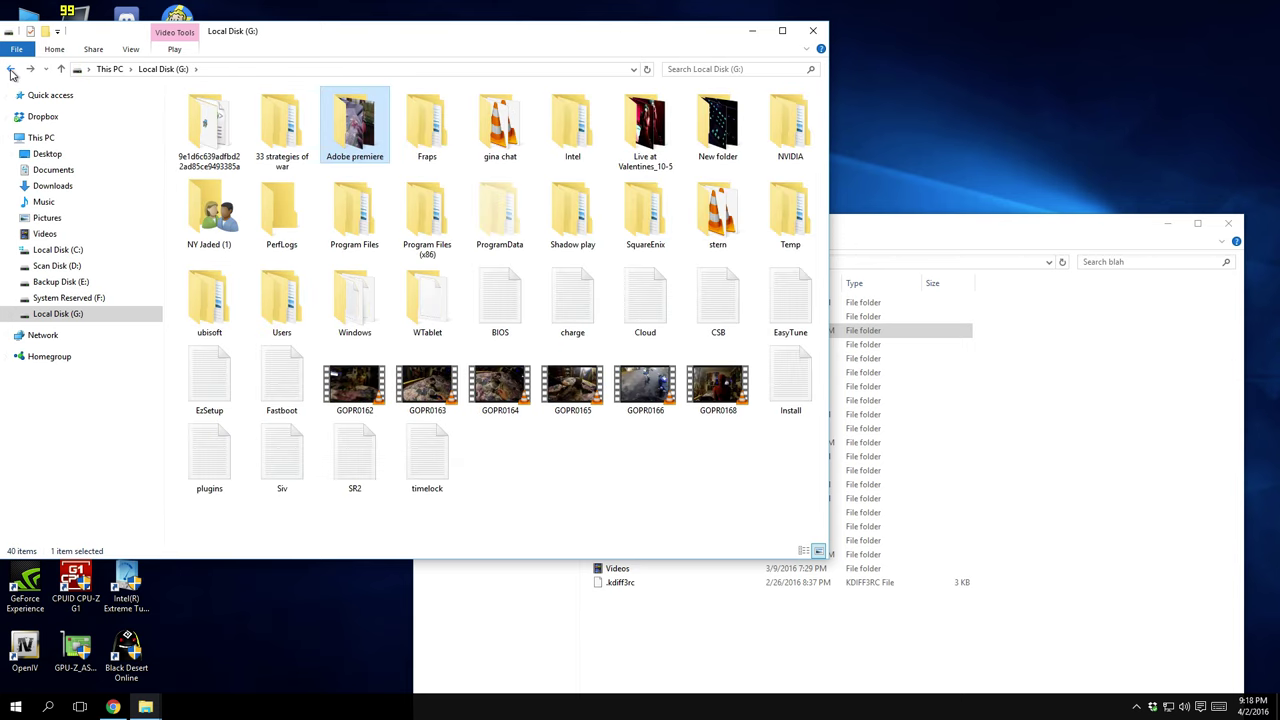
{"action": "left_click", "coordinate": [11, 69]}
{"action": "left_click", "coordinate": [755, 31]}
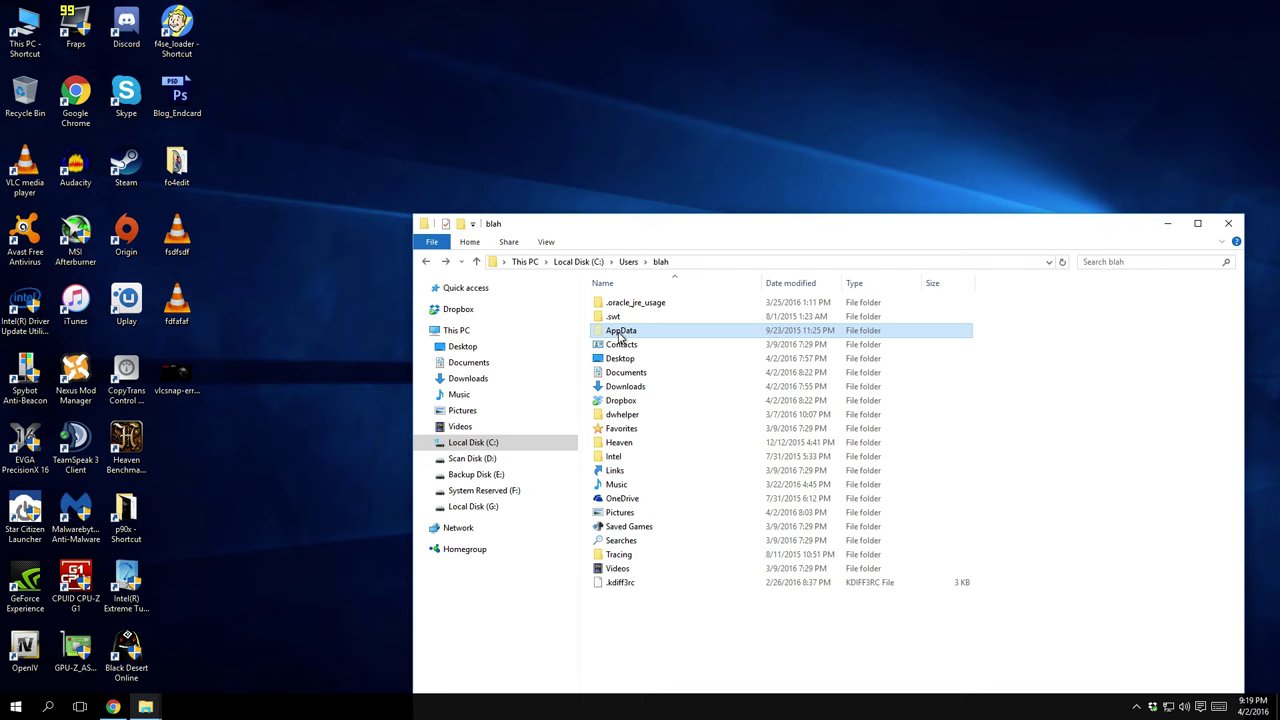
{"action": "double_click", "coordinate": [619, 336]}
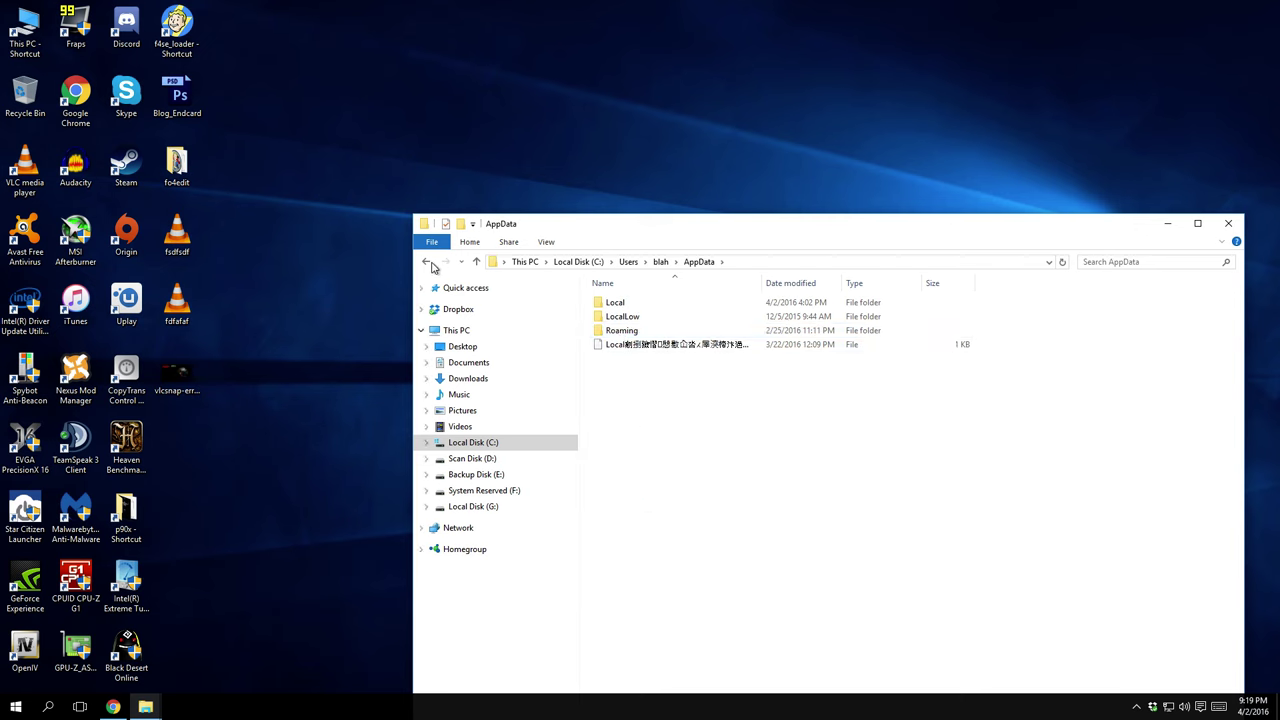
{"action": "left_click", "coordinate": [426, 261]}
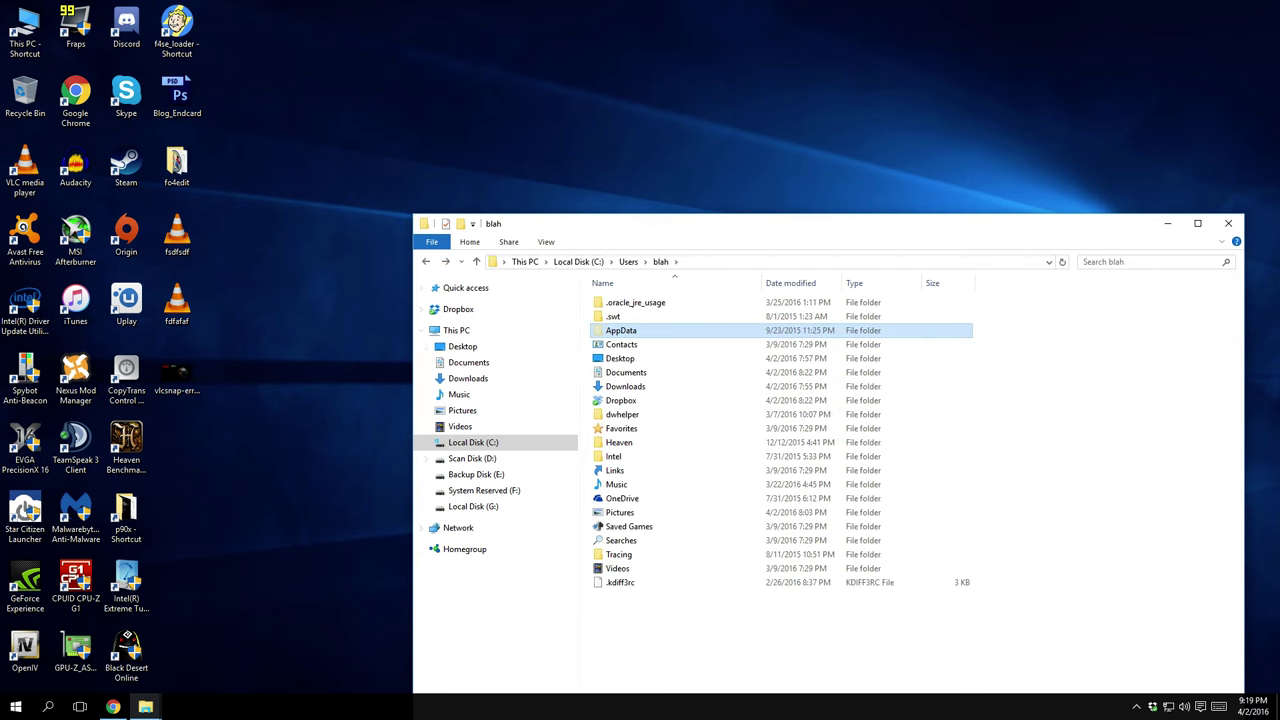
{"action": "left_click", "coordinate": [163, 704]}
{"action": "left_click", "coordinate": [219, 657]}
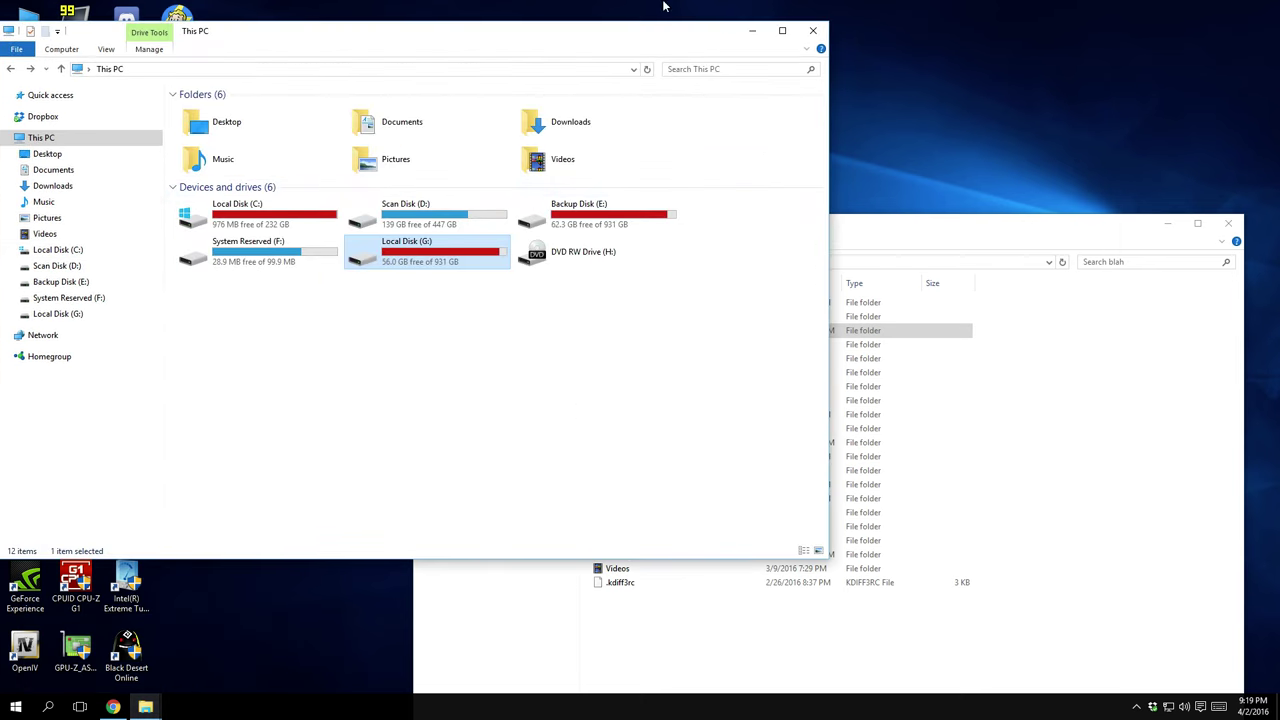
{"action": "left_click_drag", "start_coordinate": [363, 40], "coordinate": [632, 363]}
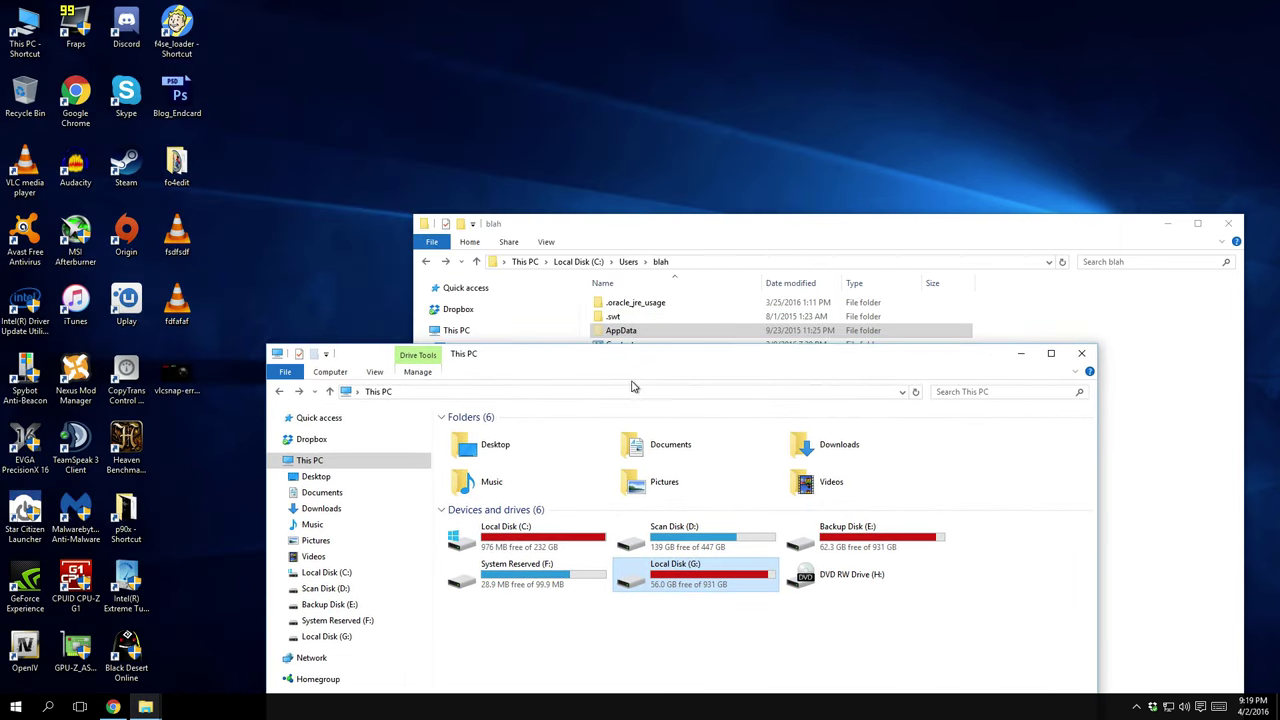
{"action": "double_click", "coordinate": [512, 549]}
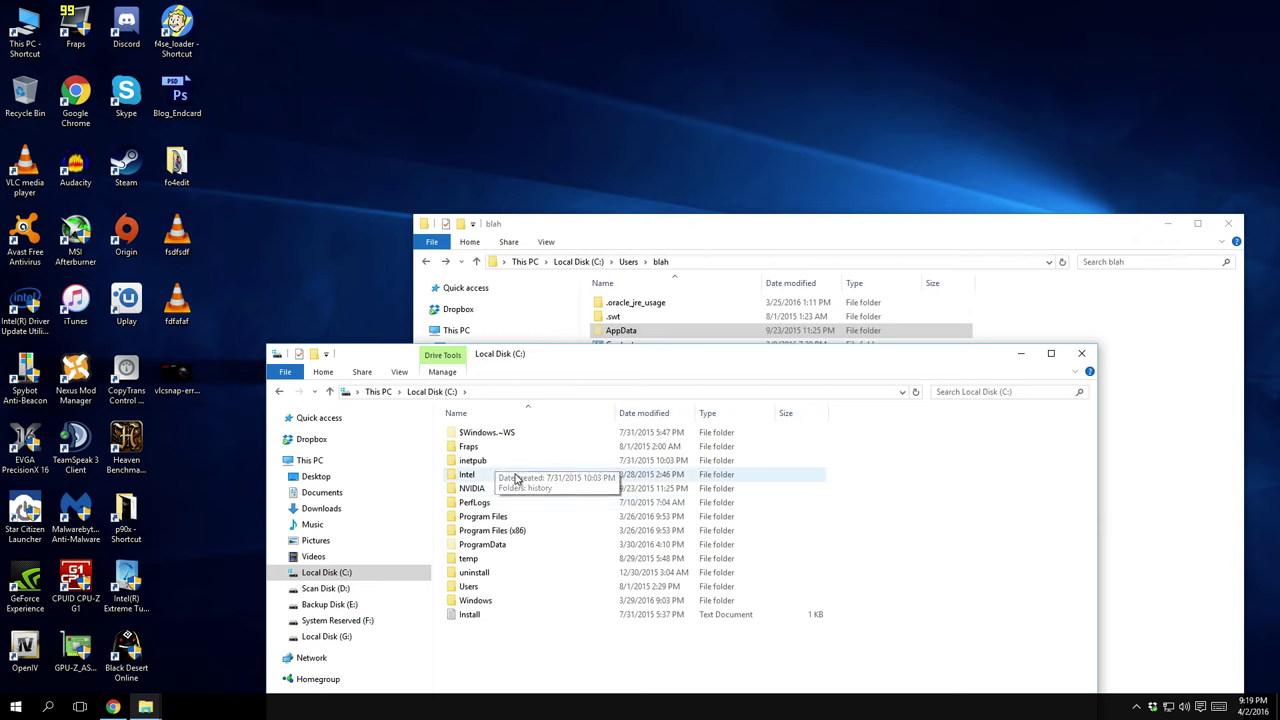
{"action": "double_click", "coordinate": [498, 587]}
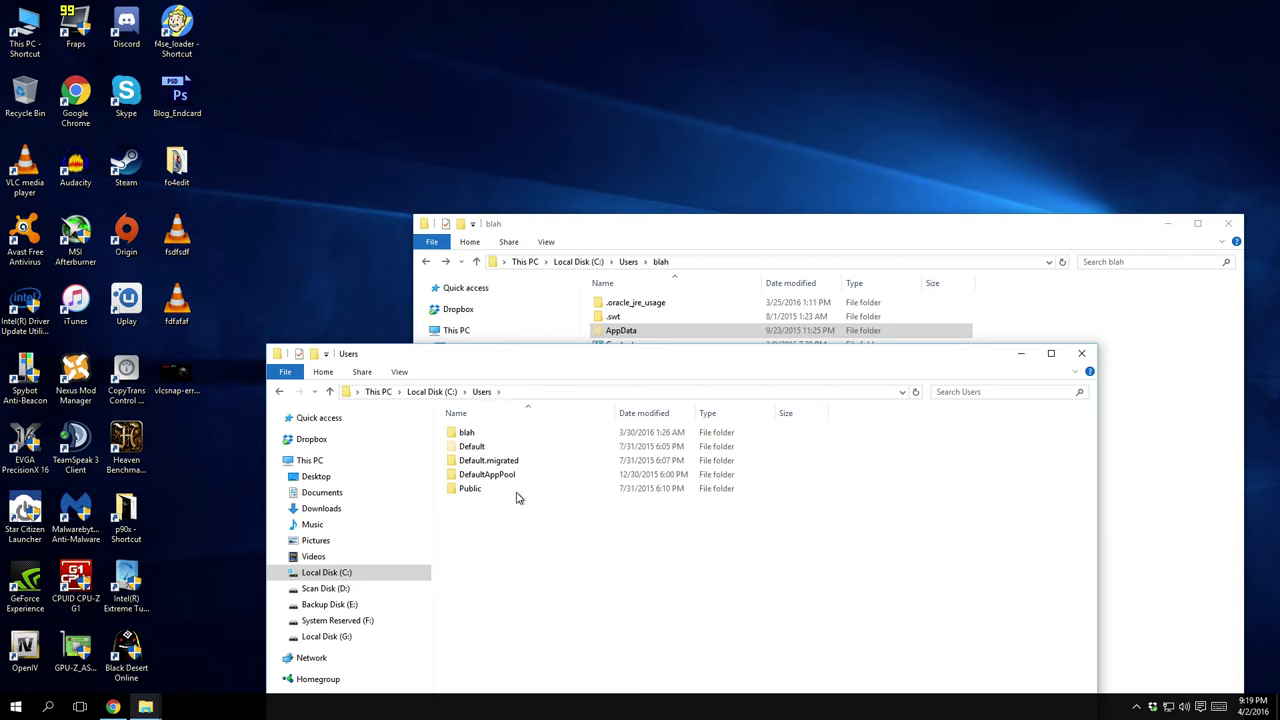
{"action": "double_click", "coordinate": [477, 437]}
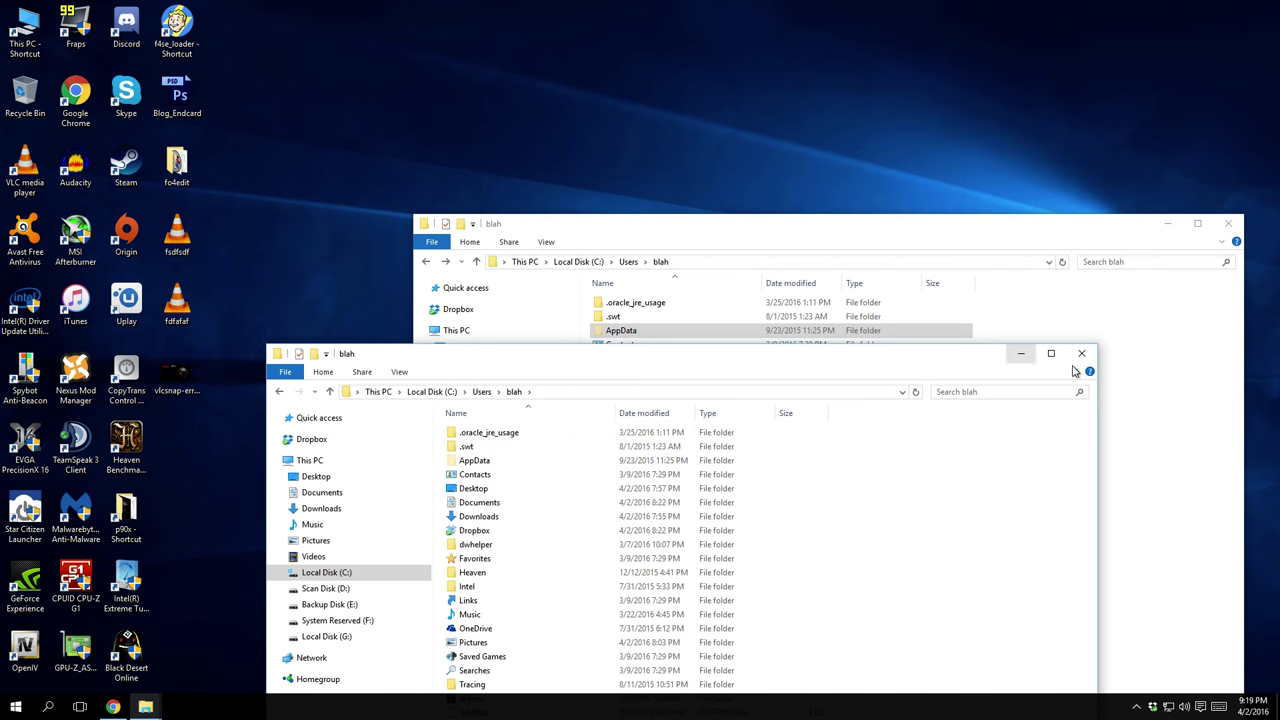
{"action": "left_click", "coordinate": [1020, 353]}
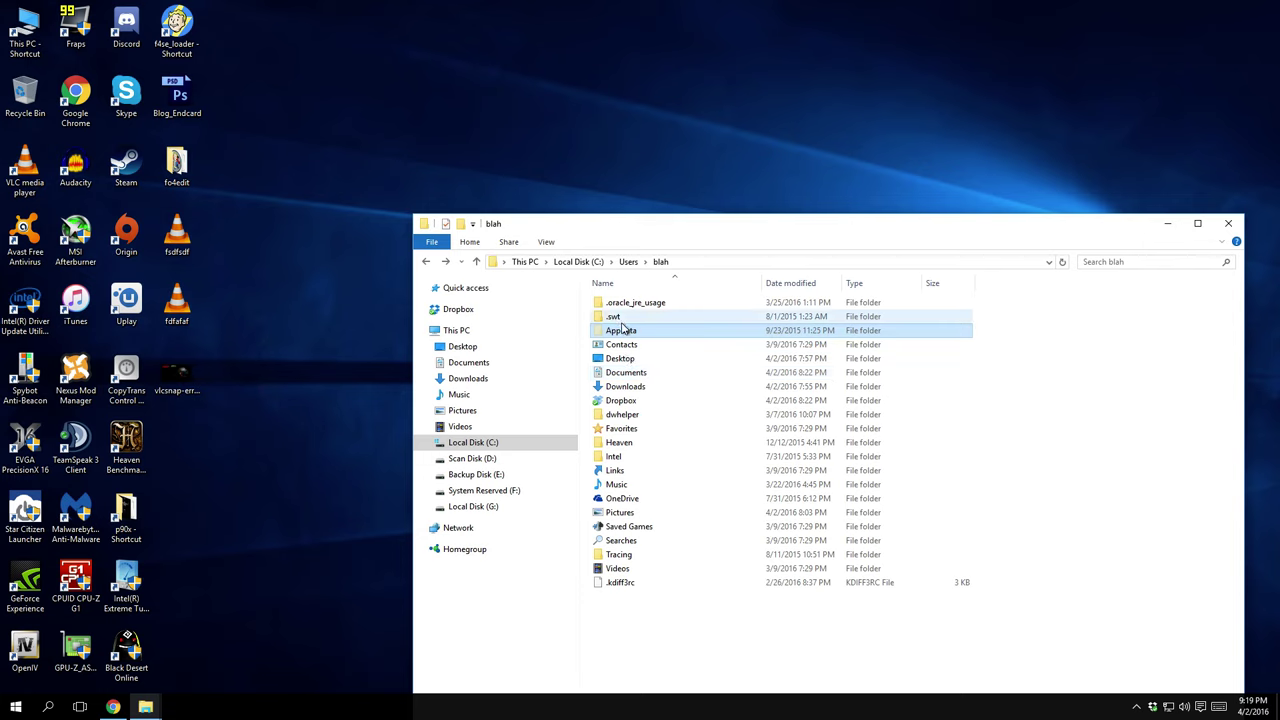
Step: Navigate AppData > Roaming > Adobe > Common > Media Cache Files and move the window up-left
{"action": "left_click", "coordinate": [446, 263]}
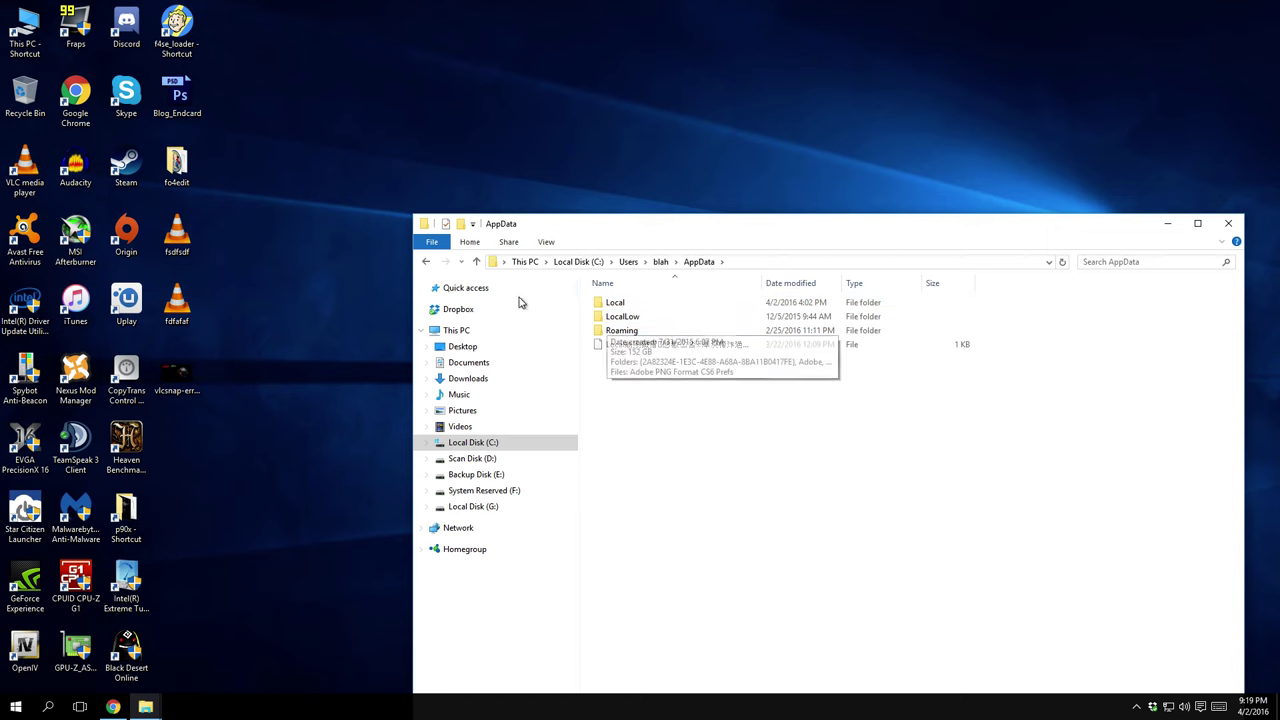
{"action": "double_click", "coordinate": [653, 335]}
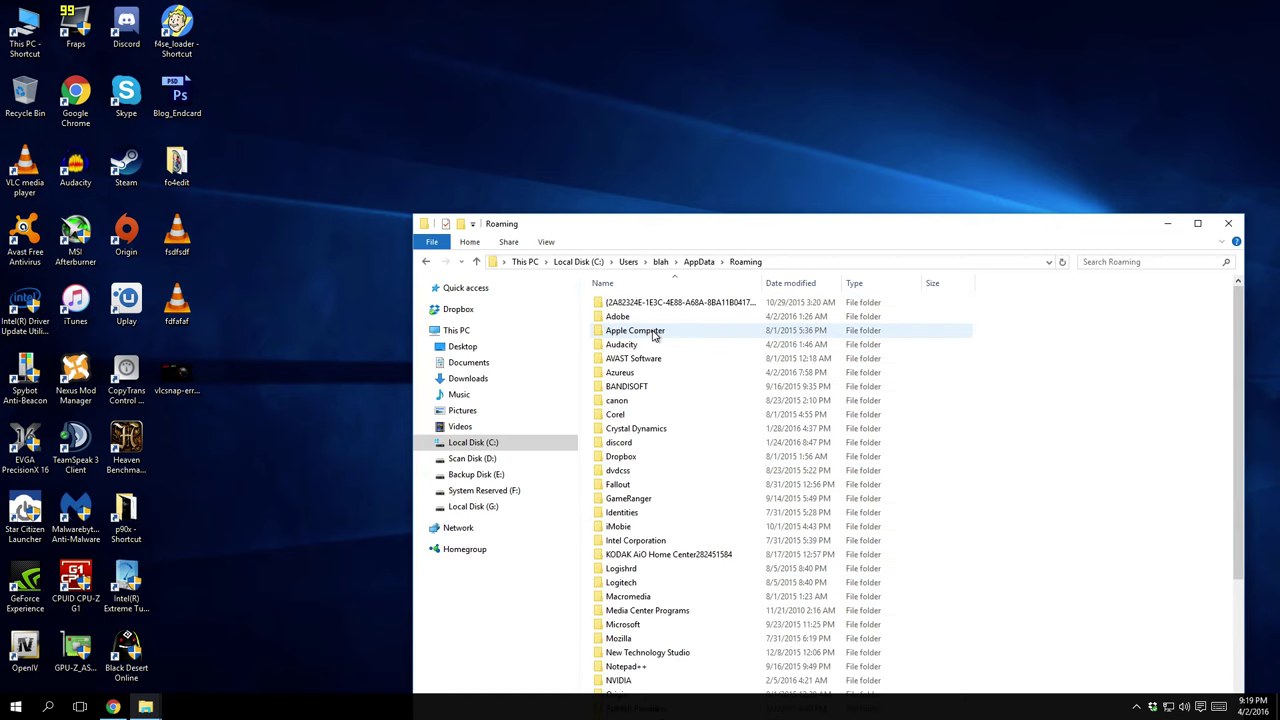
{"action": "double_click", "coordinate": [630, 316]}
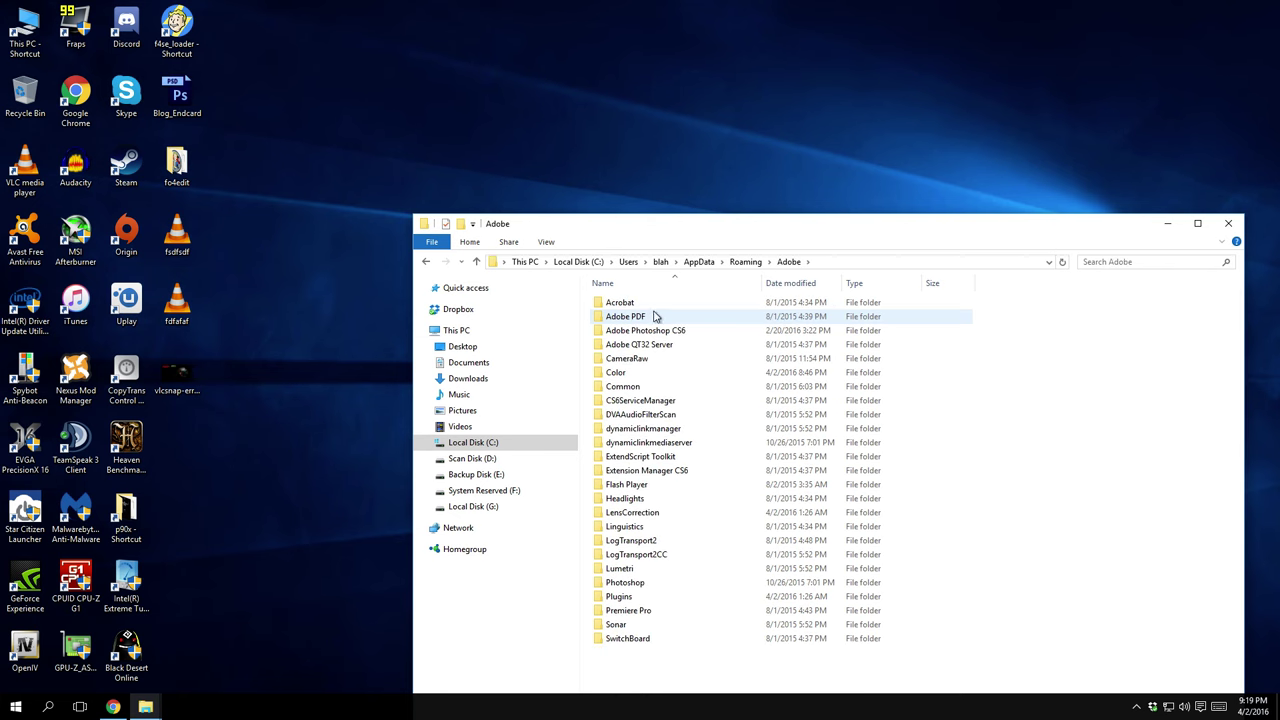
{"action": "double_click", "coordinate": [665, 385]}
{"action": "double_click", "coordinate": [640, 330]}
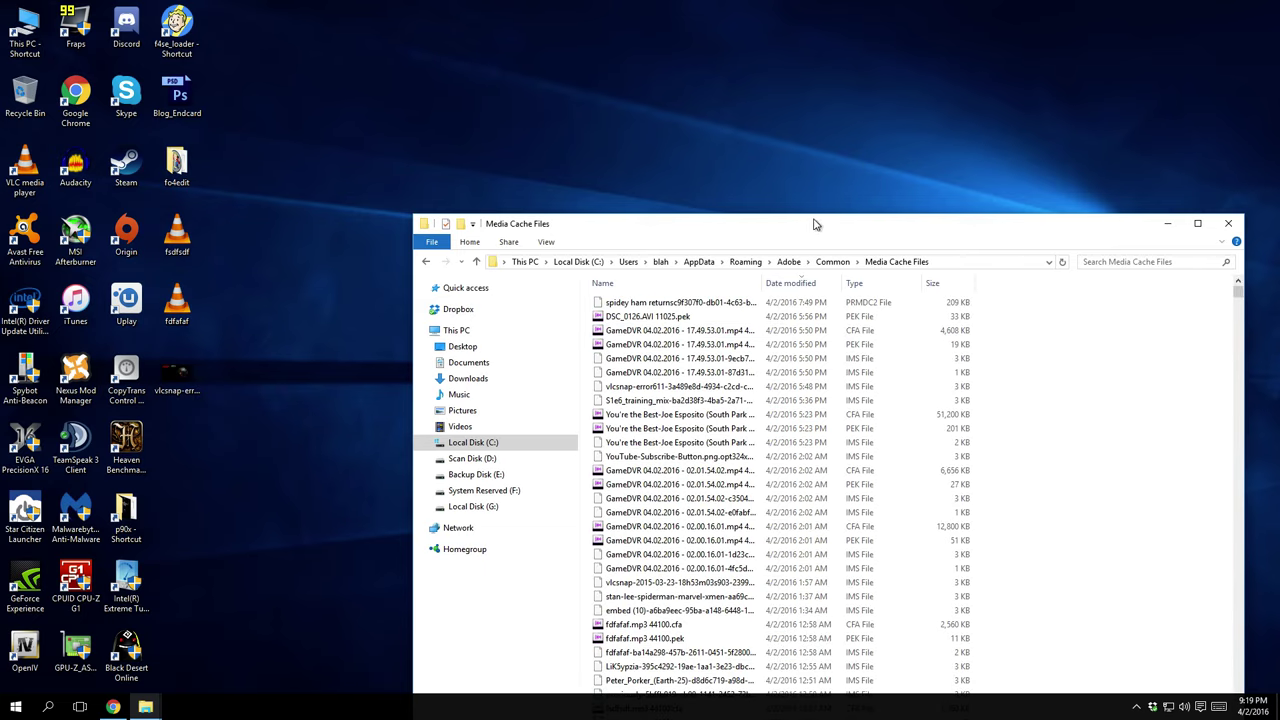
{"action": "left_click_drag", "start_coordinate": [782, 234], "coordinate": [598, 119]}
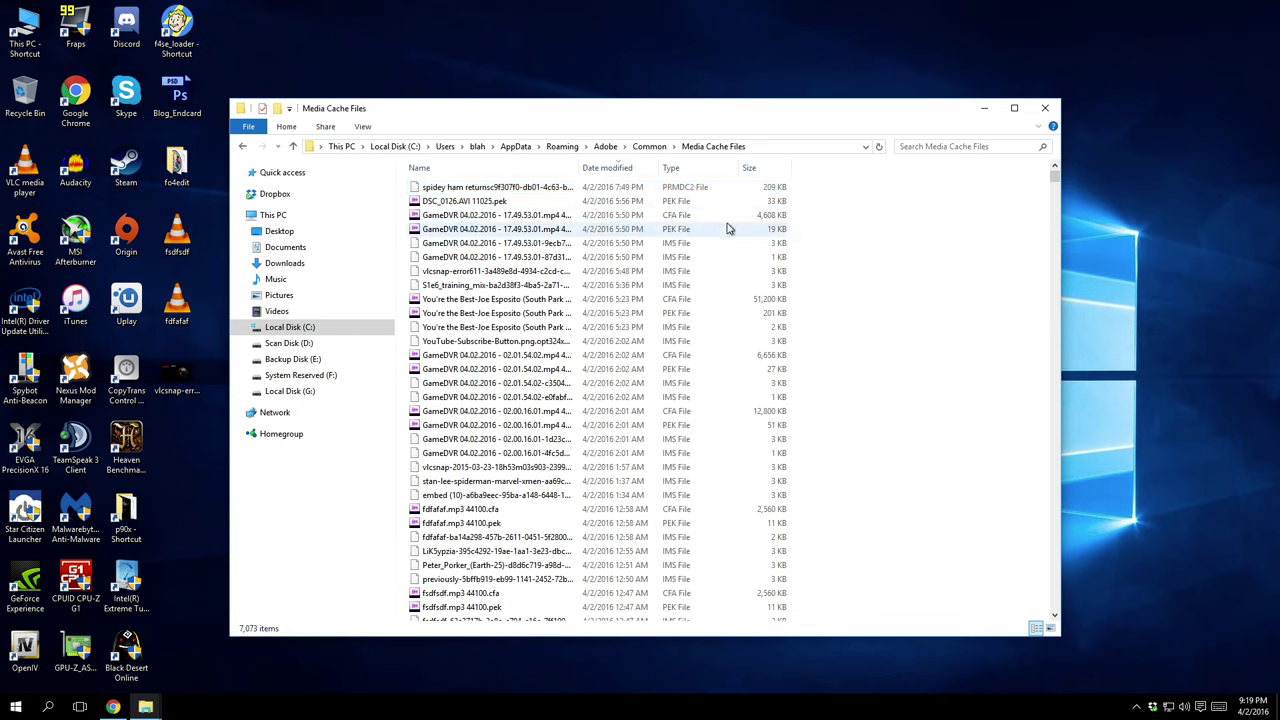
{"action": "scroll", "coordinate": [868, 255], "scroll_direction": "down", "scroll_amount": 10}
{"action": "scroll", "coordinate": [866, 305], "scroll_direction": "down", "scroll_amount": 20}
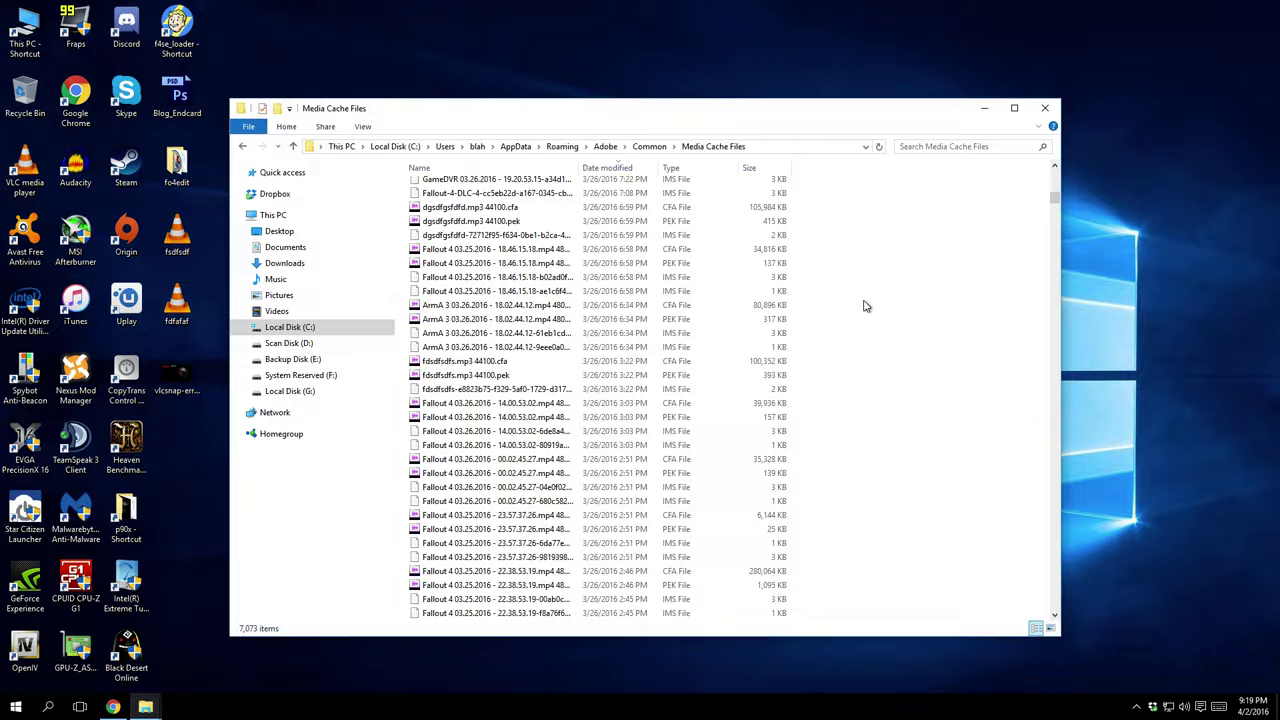
{"action": "scroll", "coordinate": [866, 305], "scroll_direction": "down", "scroll_amount": 20}
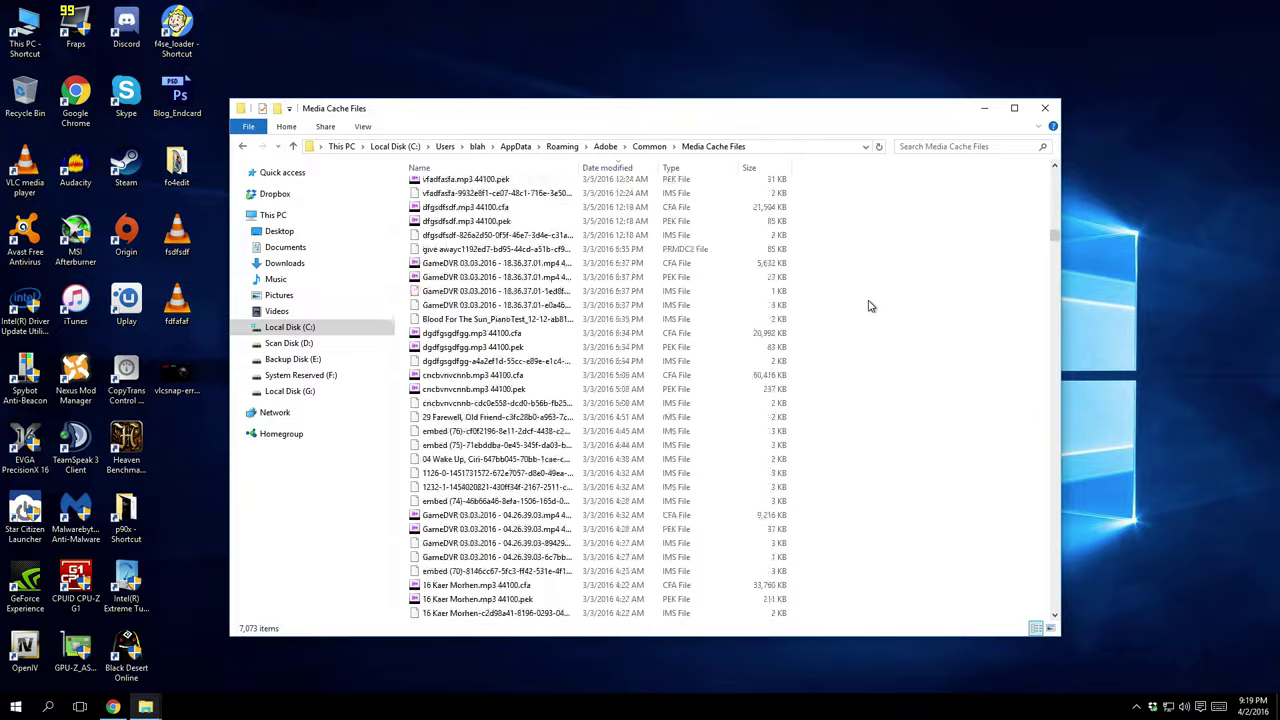
{"action": "scroll", "coordinate": [868, 306], "scroll_direction": "down", "scroll_amount": 20}
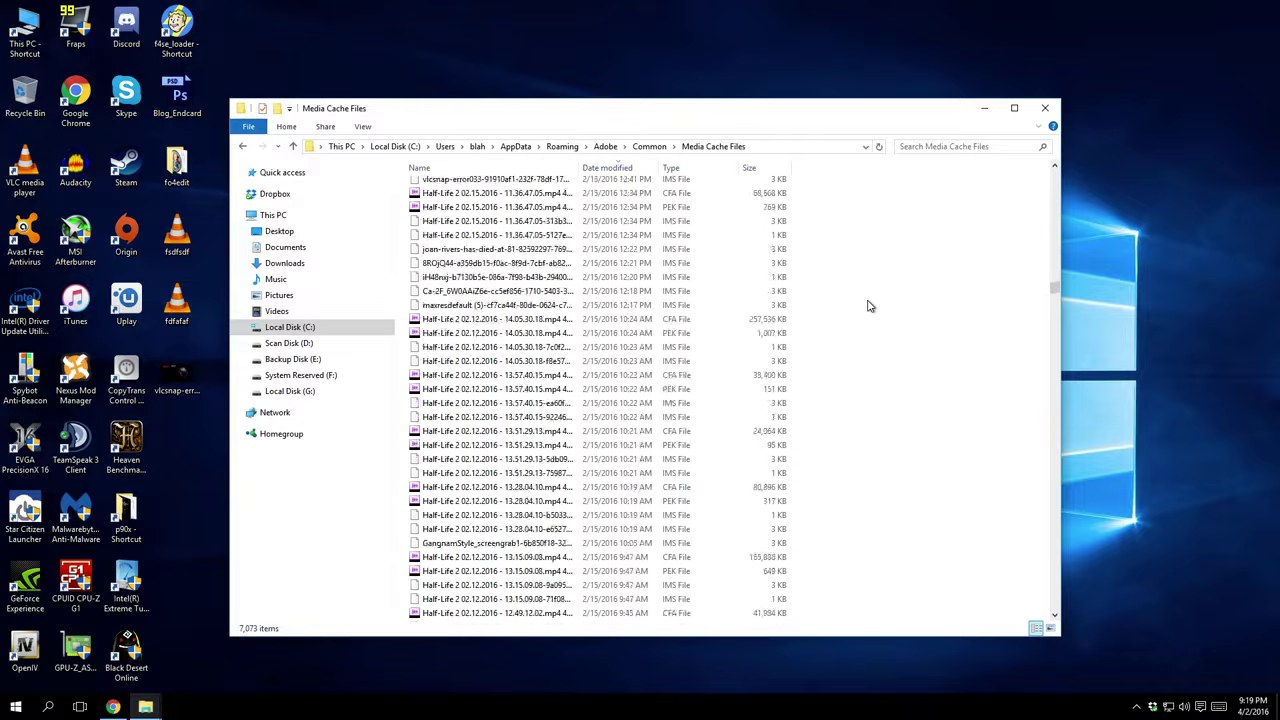
{"action": "scroll", "coordinate": [868, 306], "scroll_direction": "down", "scroll_amount": 20}
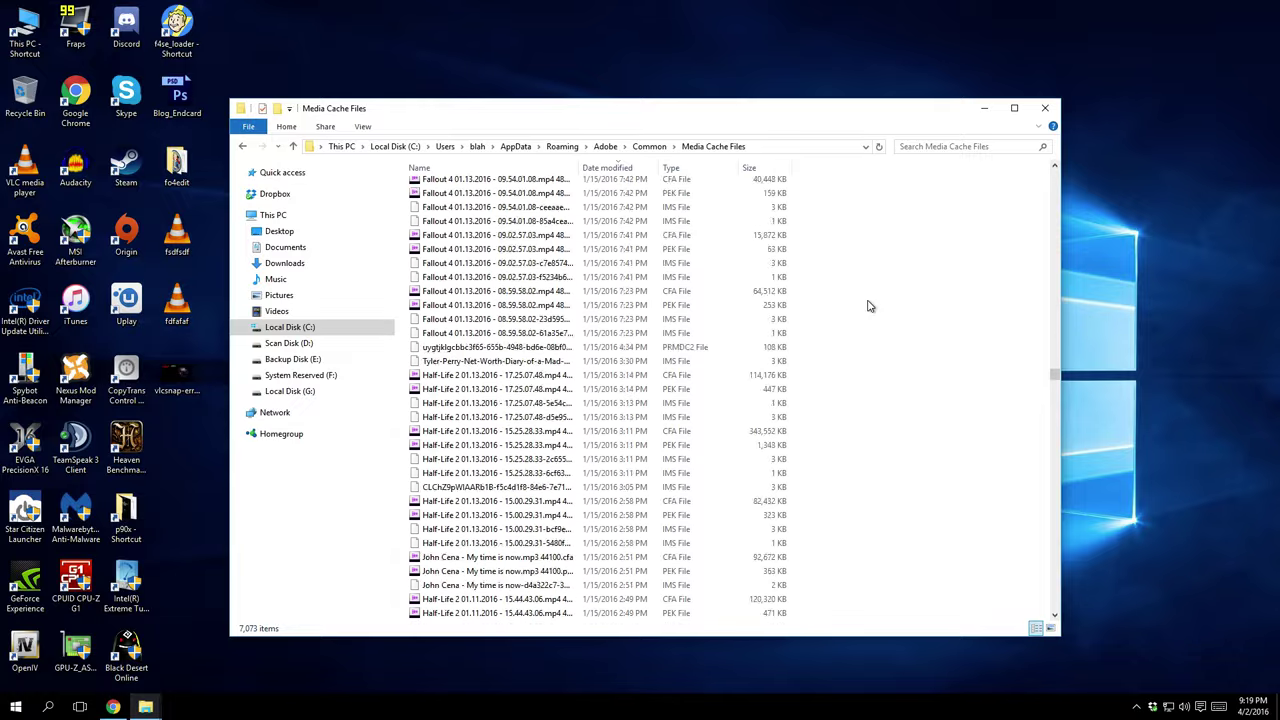
{"action": "scroll", "coordinate": [868, 306], "scroll_direction": "down", "scroll_amount": 20}
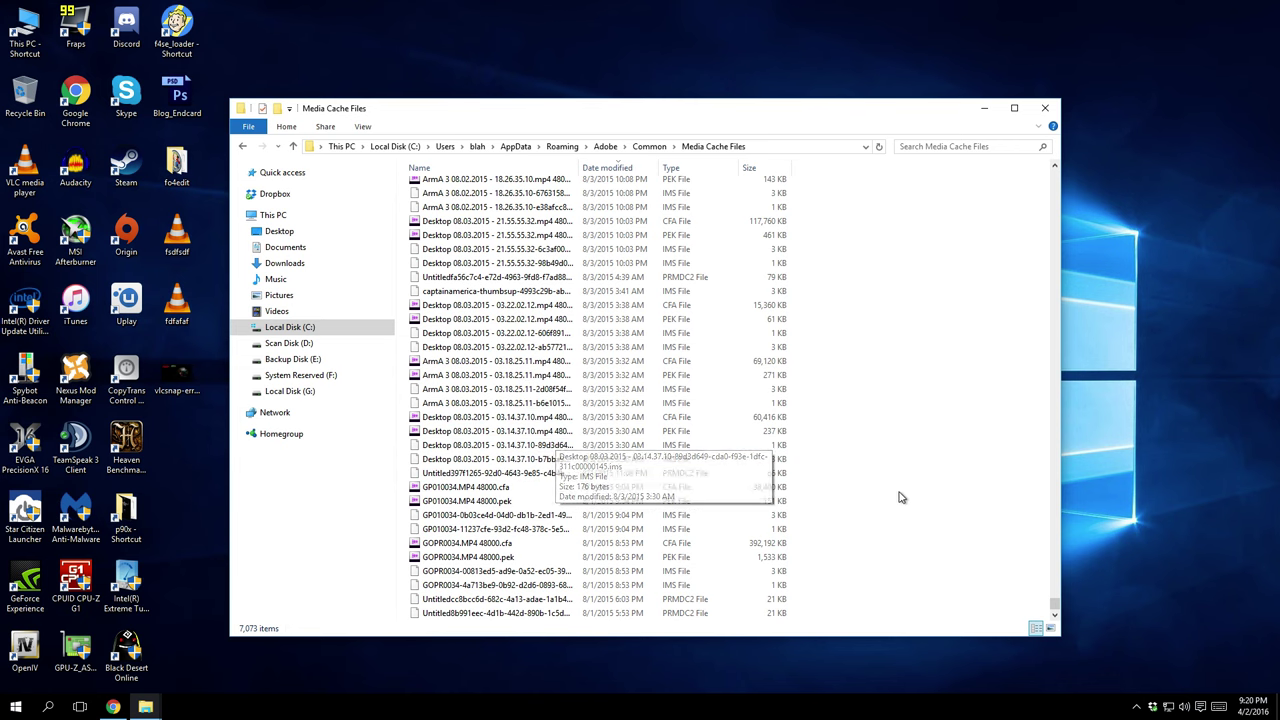
{"action": "scroll", "coordinate": [932, 480], "scroll_direction": "up", "scroll_amount": 10}
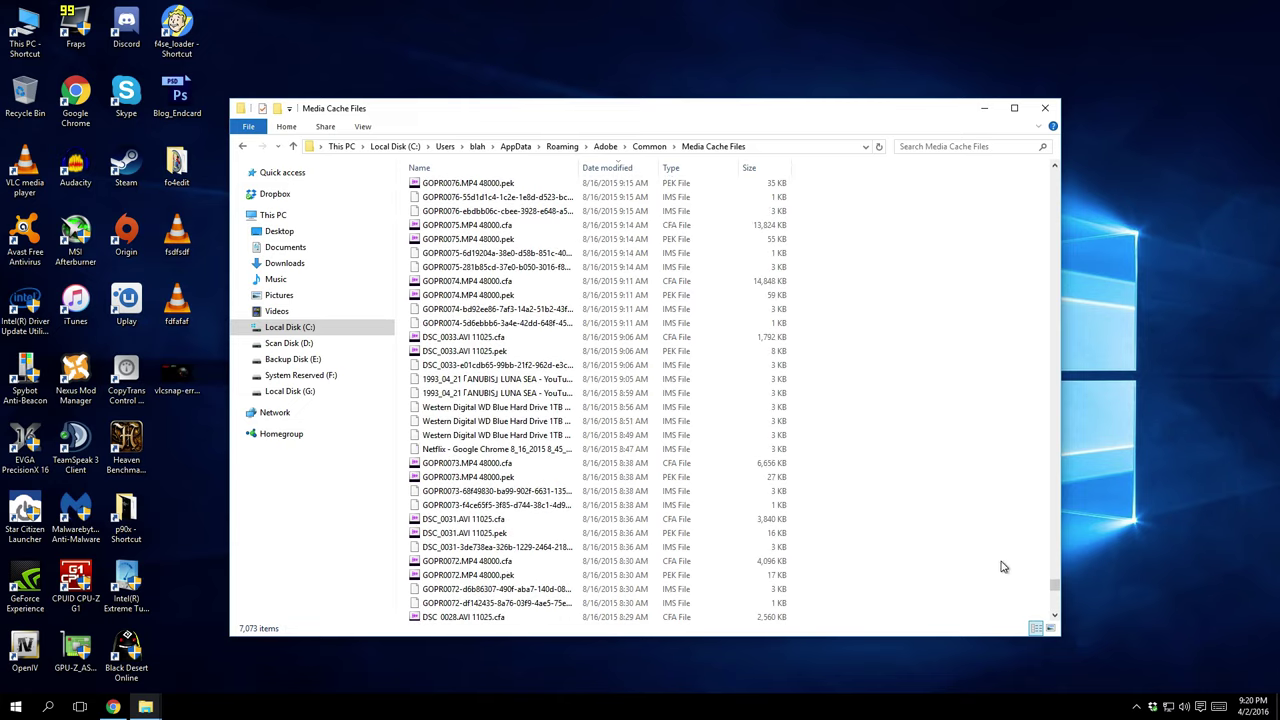
{"action": "left_click_drag", "start_coordinate": [1054, 592], "coordinate": [1054, 175]}
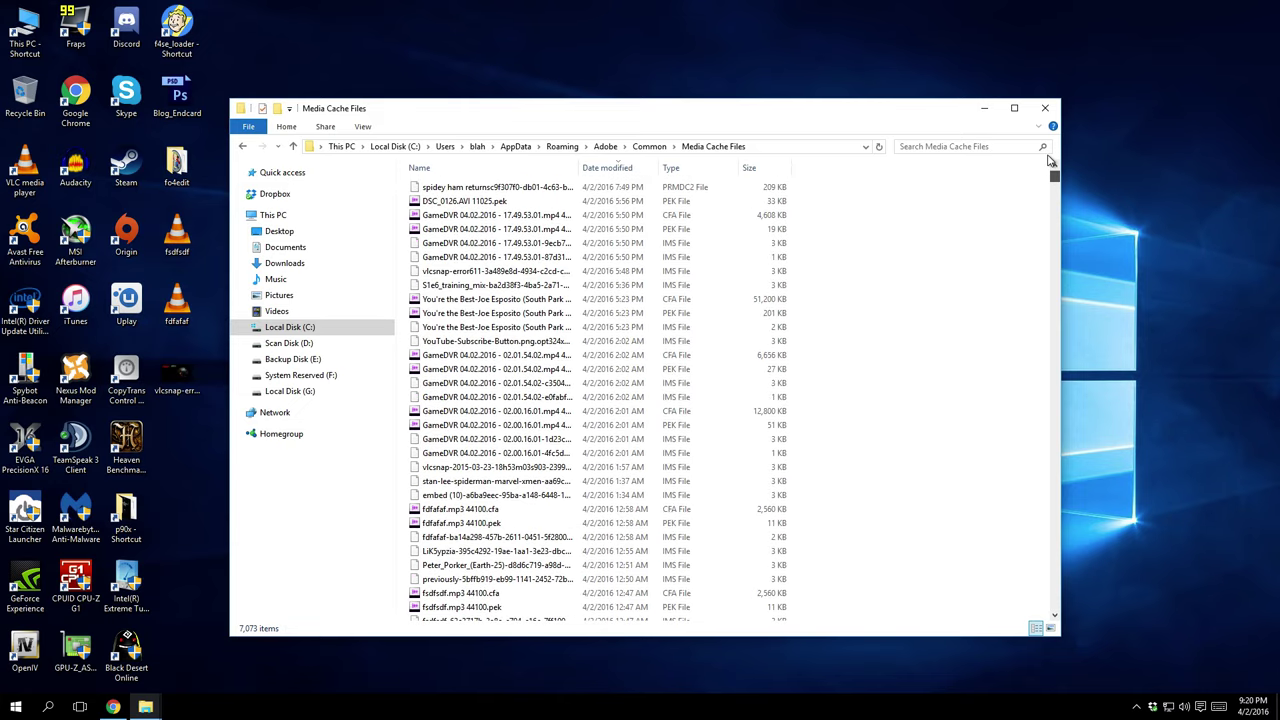
{"action": "scroll", "coordinate": [502, 459], "scroll_direction": "down", "scroll_amount": 3}
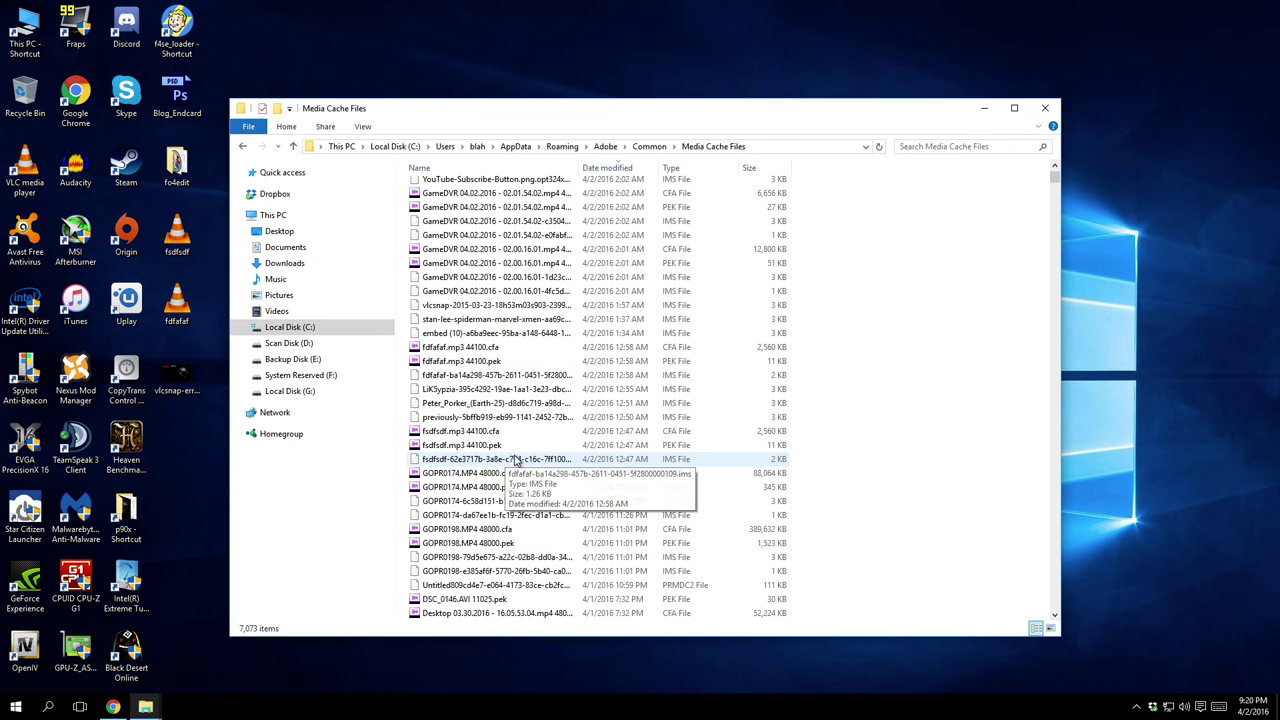
{"action": "scroll", "coordinate": [510, 461], "scroll_direction": "down", "scroll_amount": 4}
{"action": "scroll", "coordinate": [518, 460], "scroll_direction": "down", "scroll_amount": 1}
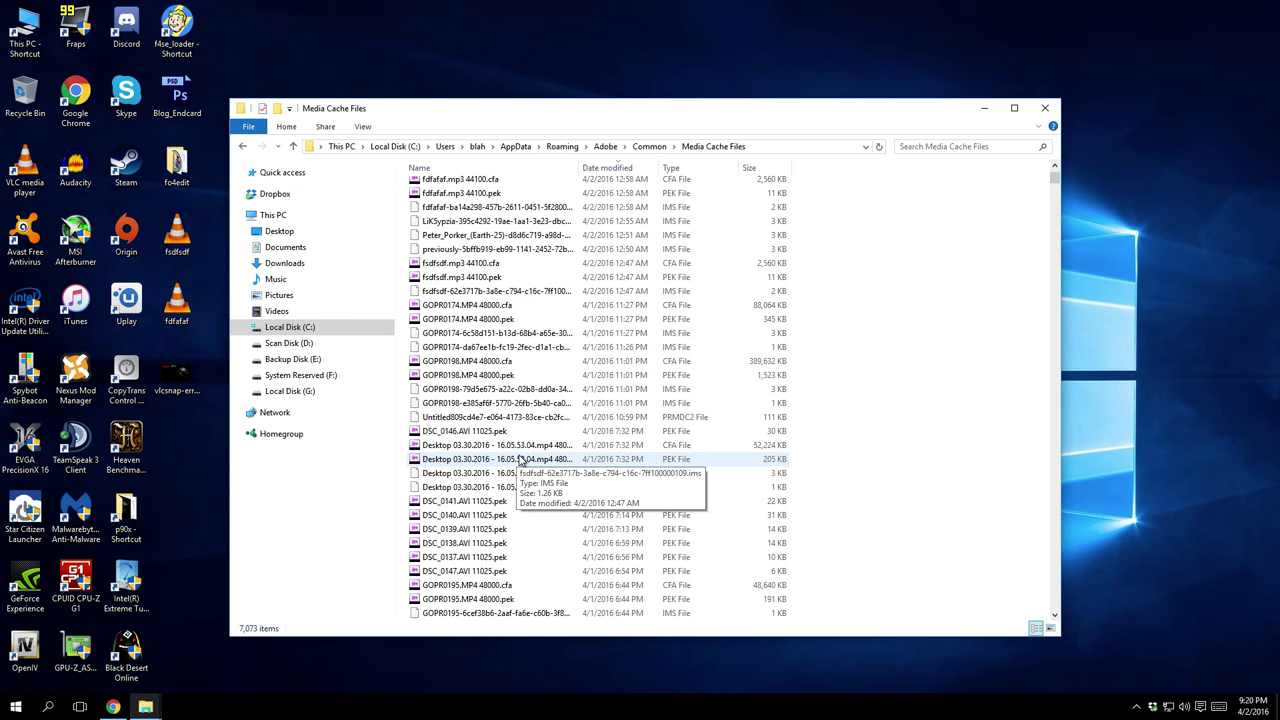
{"action": "scroll", "coordinate": [520, 459], "scroll_direction": "down", "scroll_amount": 12}
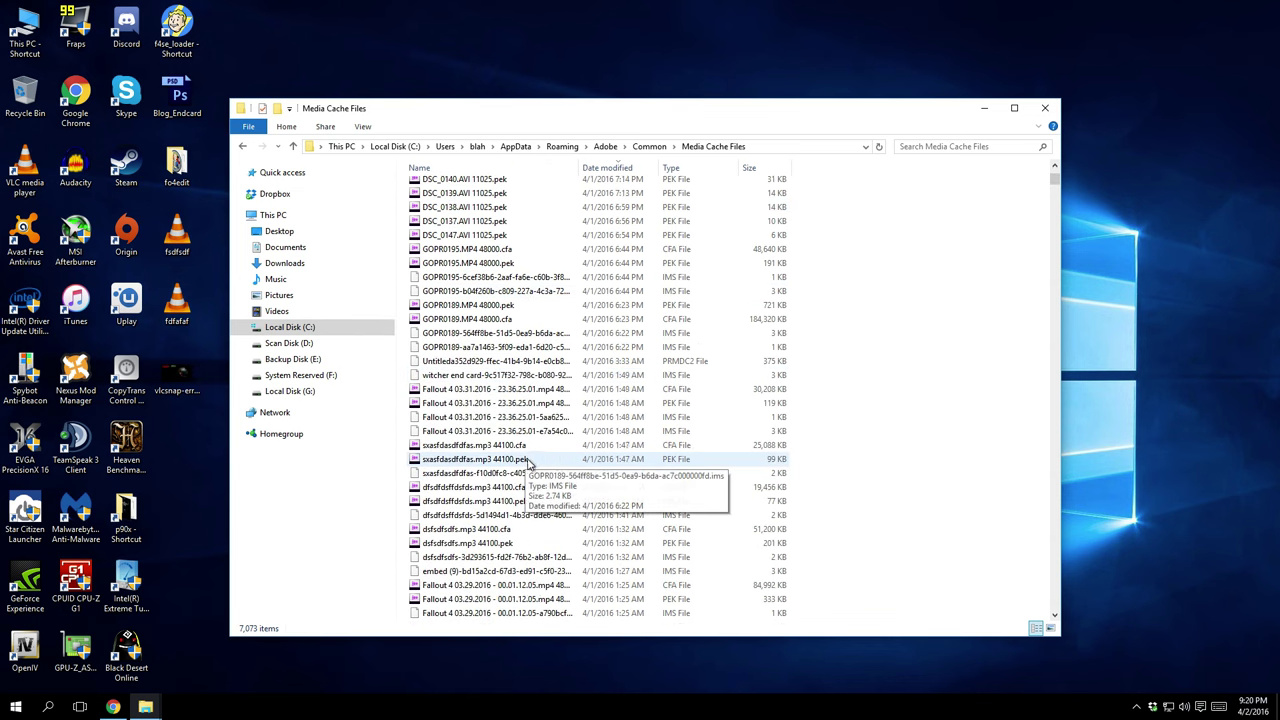
{"action": "scroll", "coordinate": [528, 459], "scroll_direction": "down", "scroll_amount": 15}
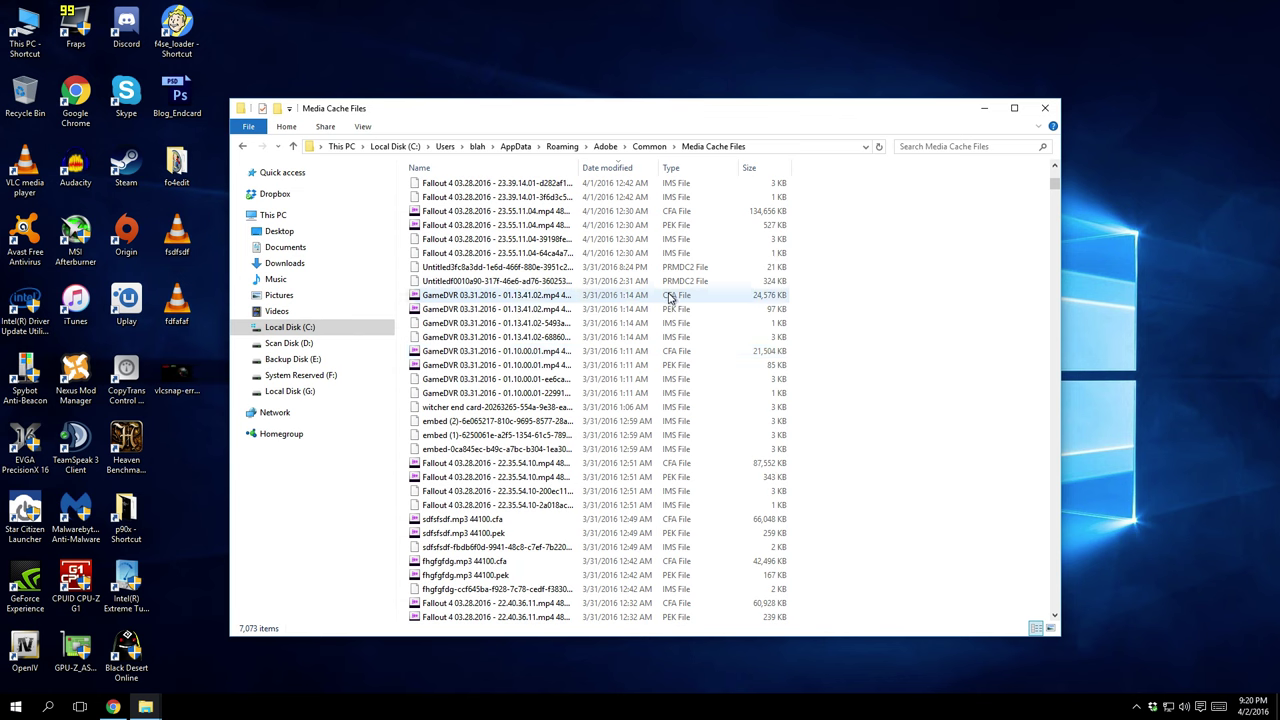
Step: Drag-select down the list, auto-scrolling to older entries until 6,945 cache files are selected
{"action": "left_click_drag", "start_coordinate": [815, 300], "coordinate": [435, 689]}
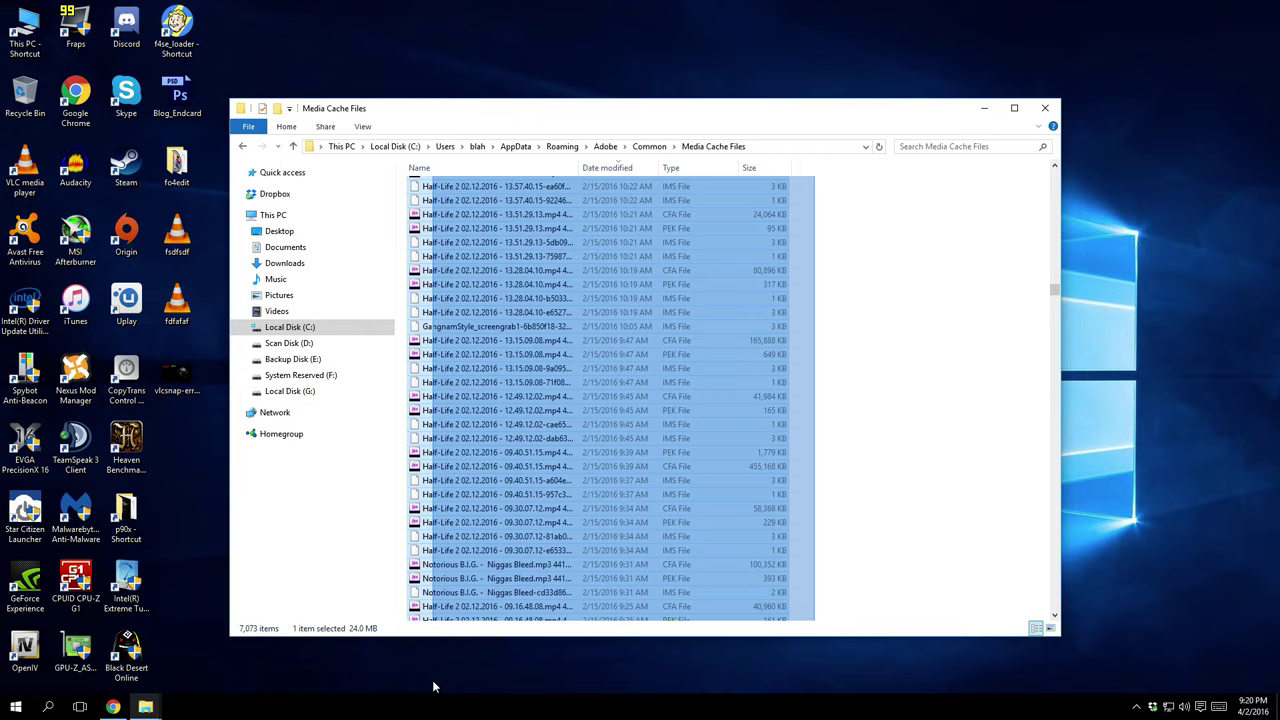
{"action": "left_click_drag", "start_coordinate": [433, 686], "coordinate": [437, 689]}
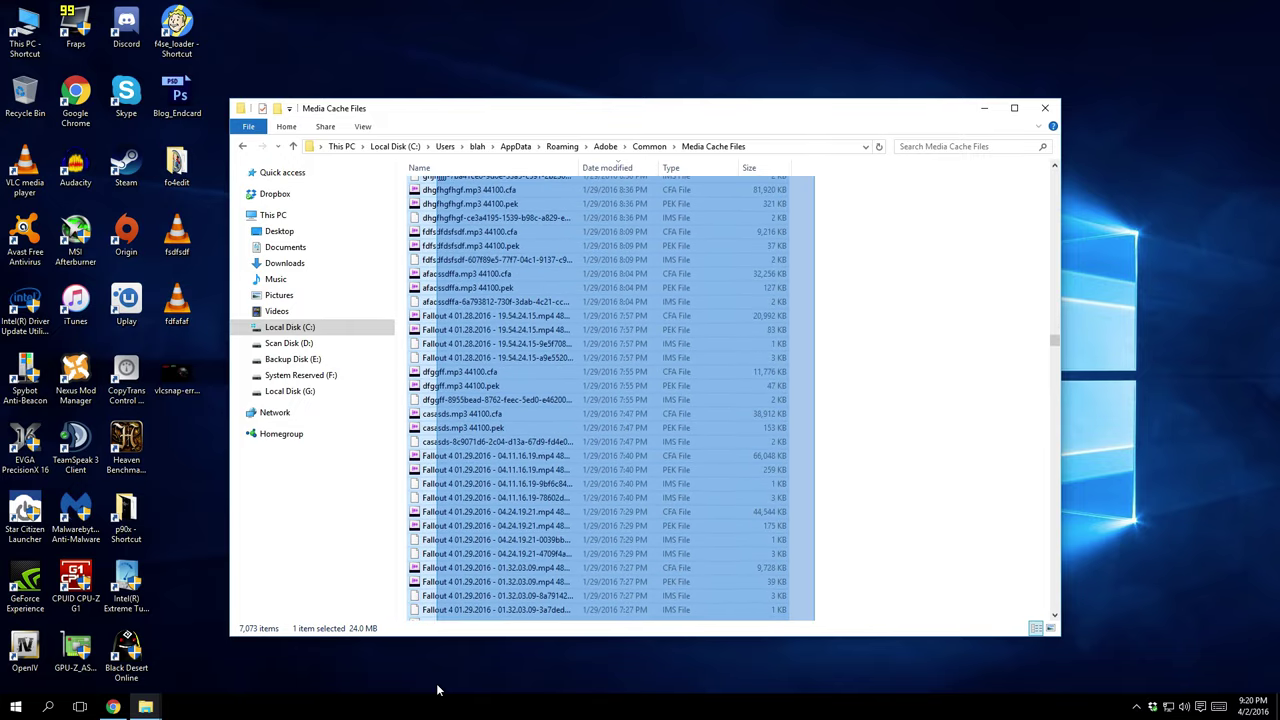
{"action": "left_click_drag", "start_coordinate": [437, 689], "coordinate": [438, 689]}
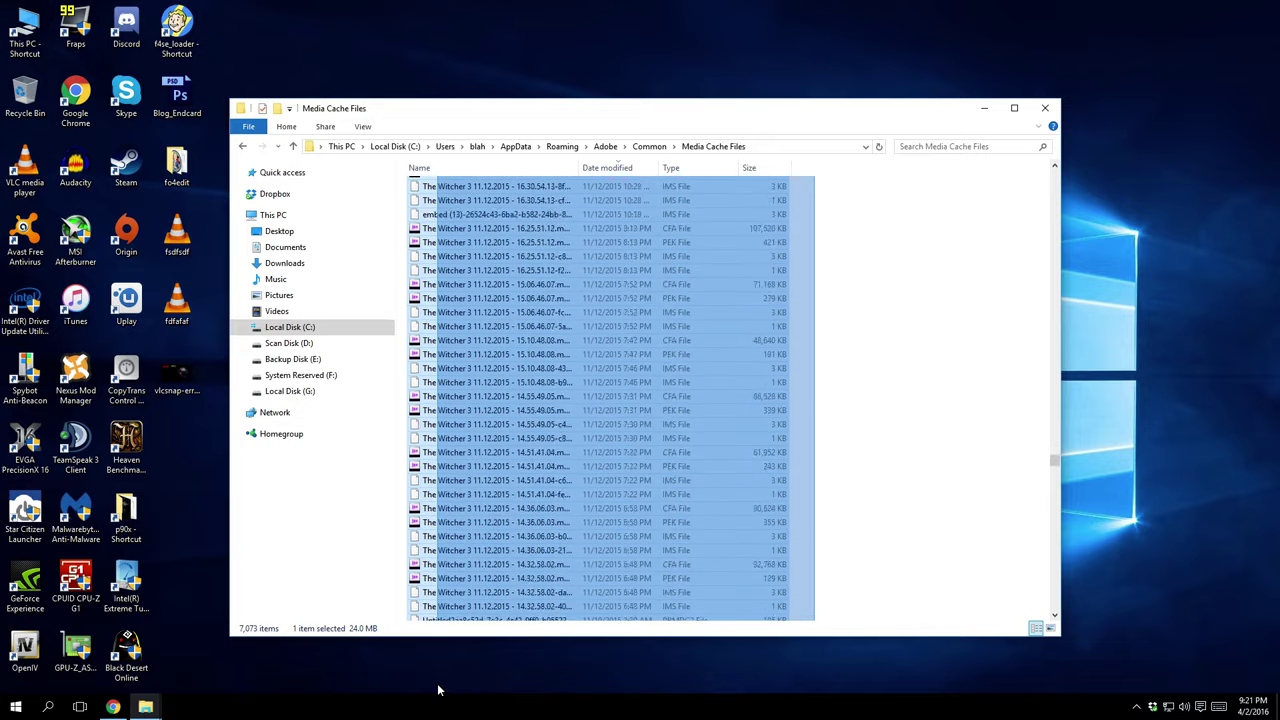
{"action": "left_click_drag", "start_coordinate": [437, 690], "coordinate": [434, 692]}
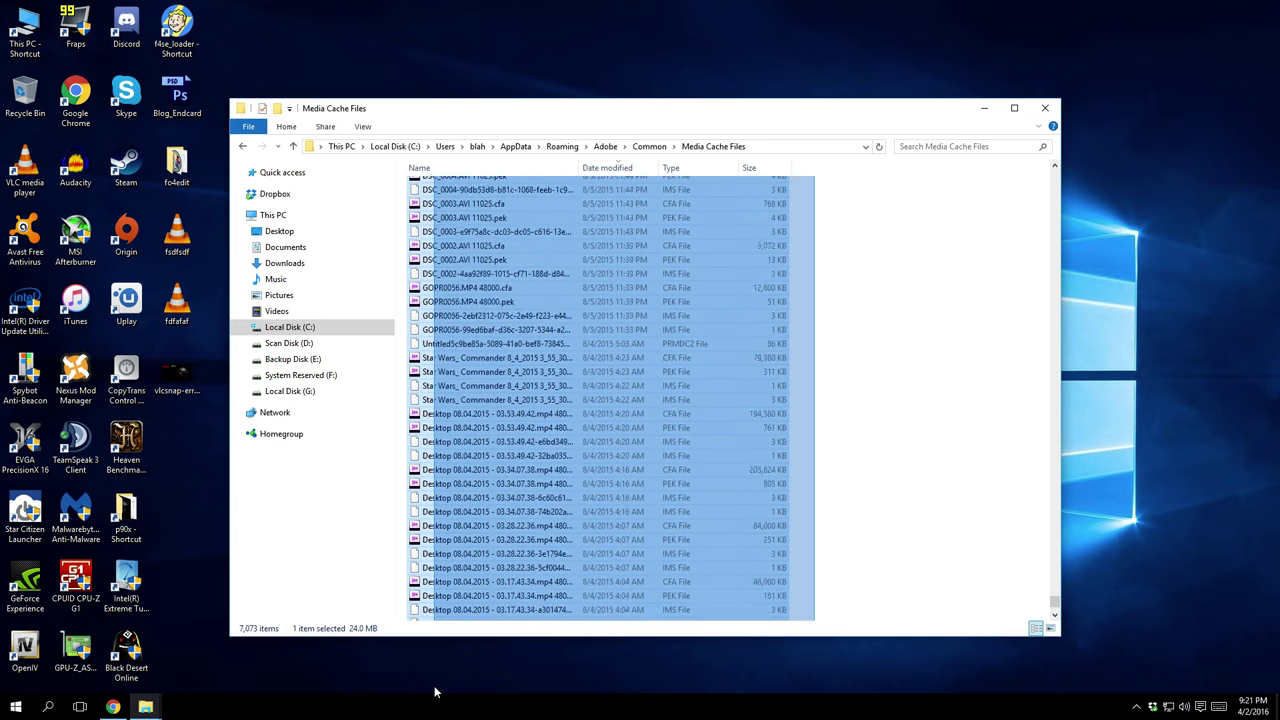
{"action": "left_click_drag", "start_coordinate": [435, 691], "coordinate": [438, 690]}
Step: Delete the 6,945 selected cache files, confirming permanent deletion of the oversized batch
{"action": "right_click", "coordinate": [465, 508]}
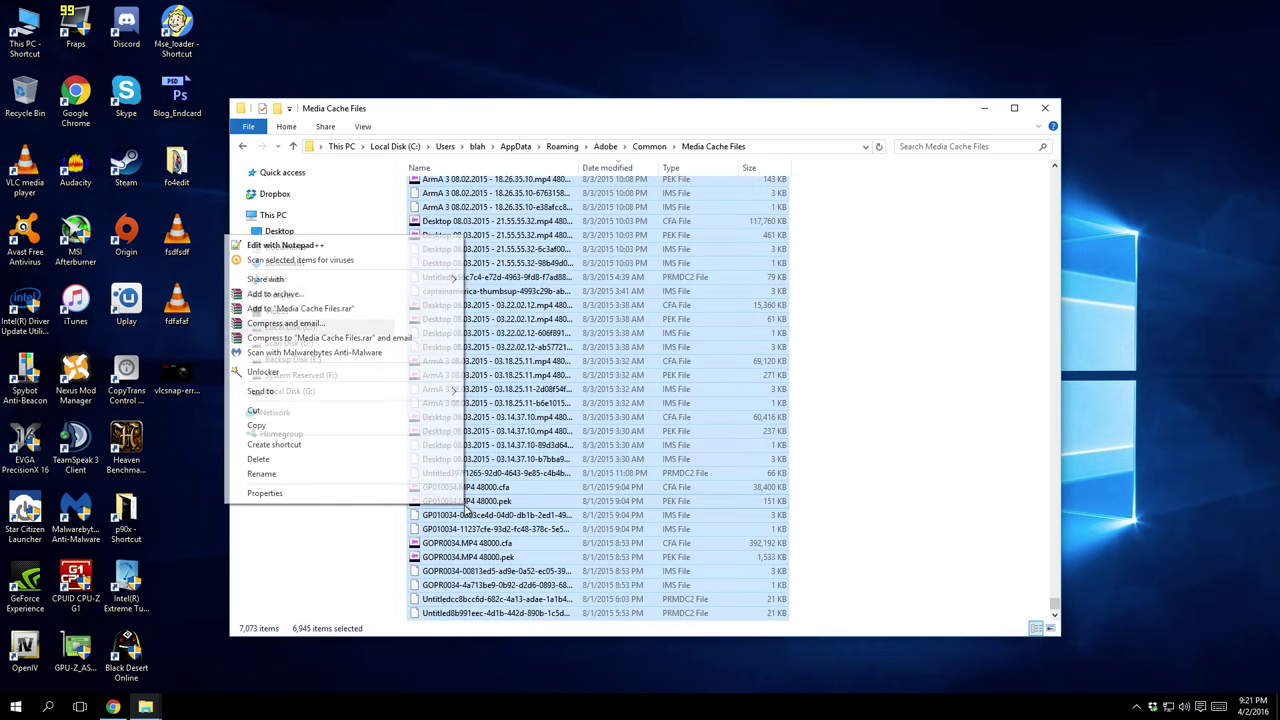
{"action": "left_click", "coordinate": [330, 460]}
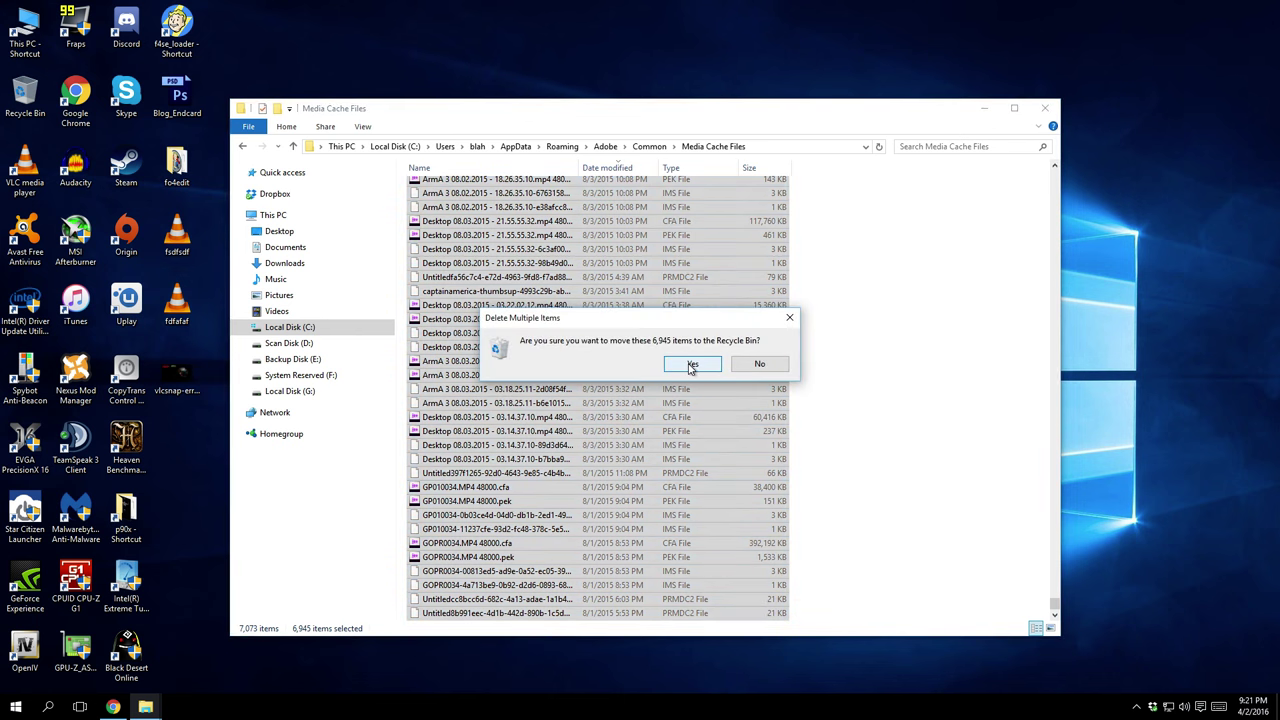
{"action": "left_click", "coordinate": [692, 365]}
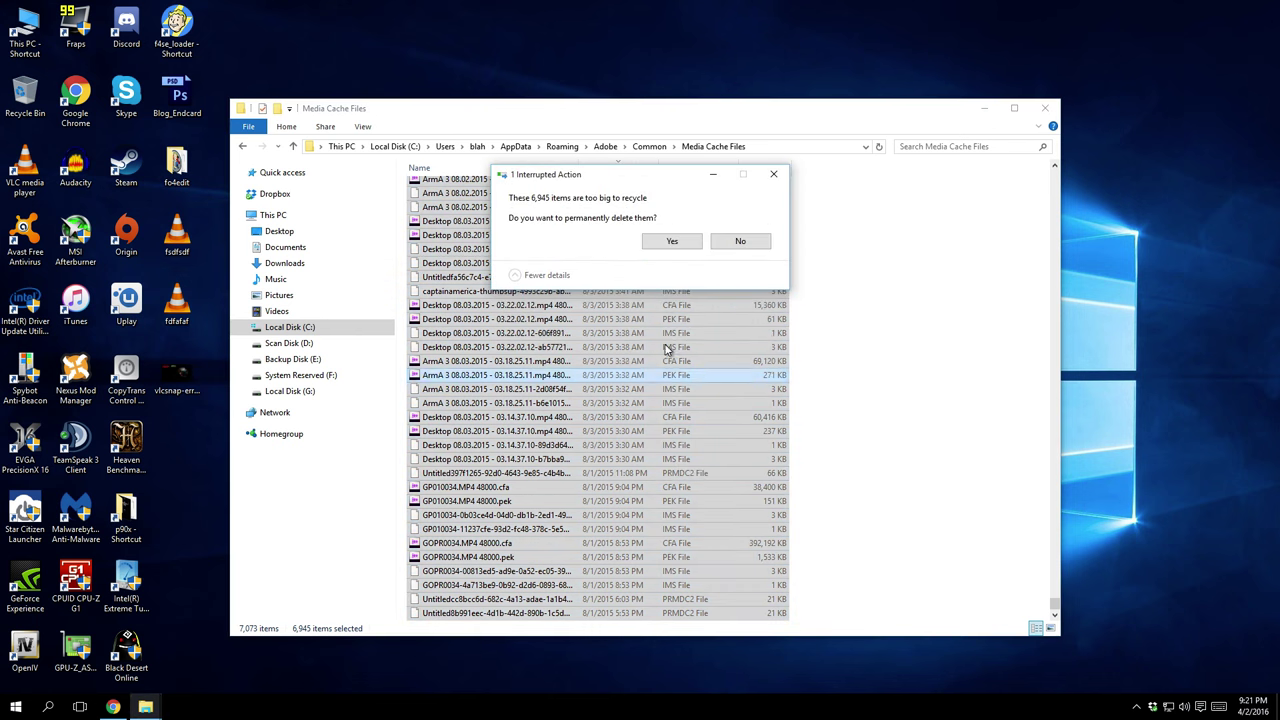
{"action": "left_click", "coordinate": [671, 243]}
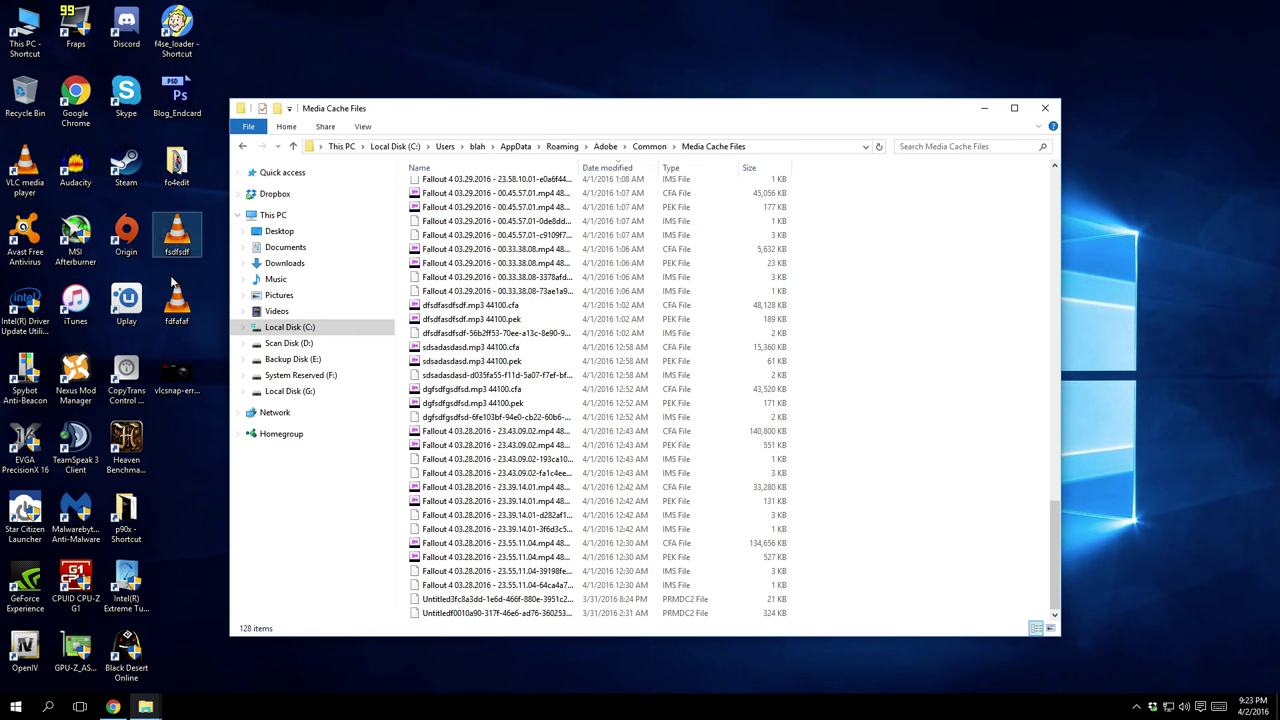
Step: Bring the blah window forward, move it higher, and select C: in This PC (118 GB free)
{"action": "left_click", "coordinate": [148, 707]}
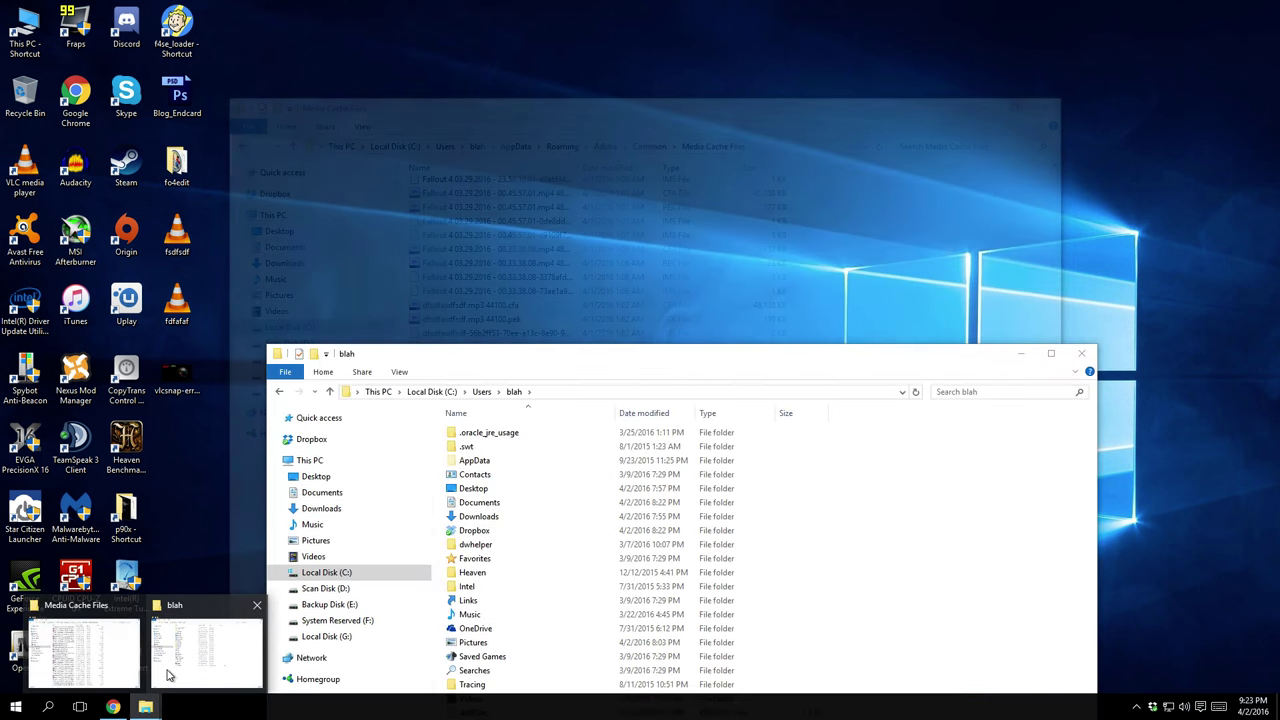
{"action": "left_click", "coordinate": [172, 680]}
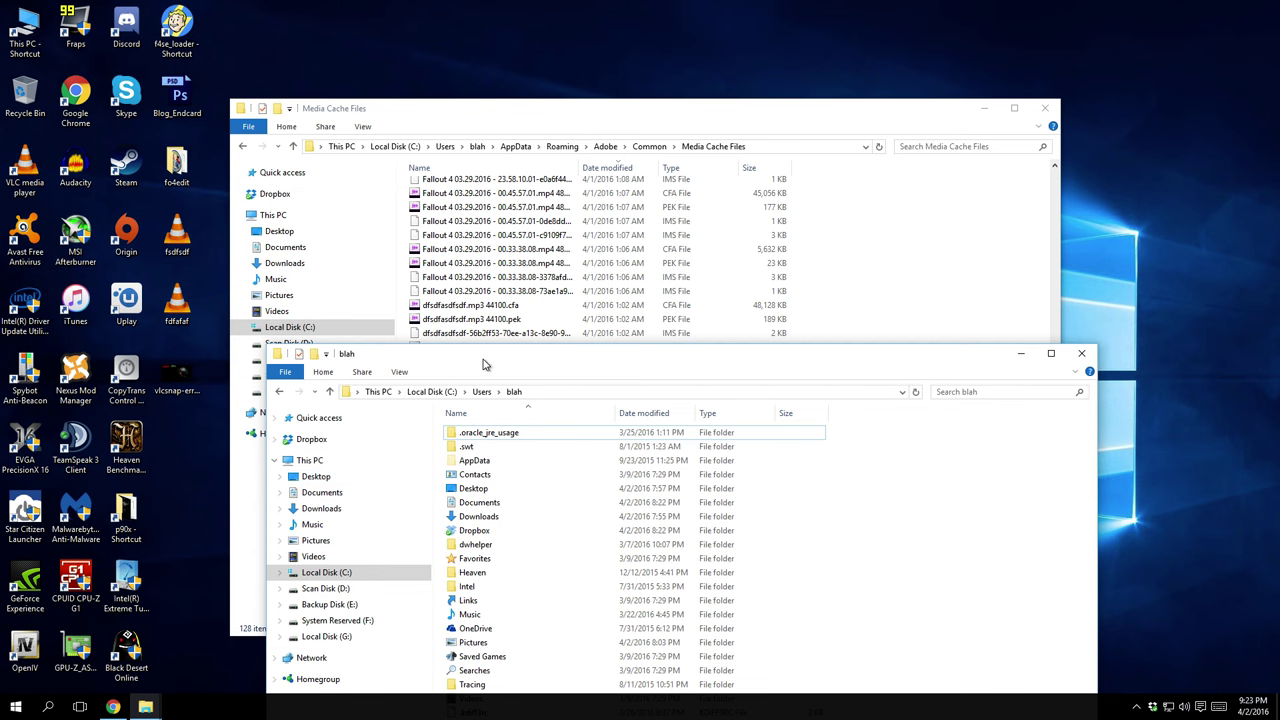
{"action": "left_click_drag", "start_coordinate": [484, 358], "coordinate": [594, 113]}
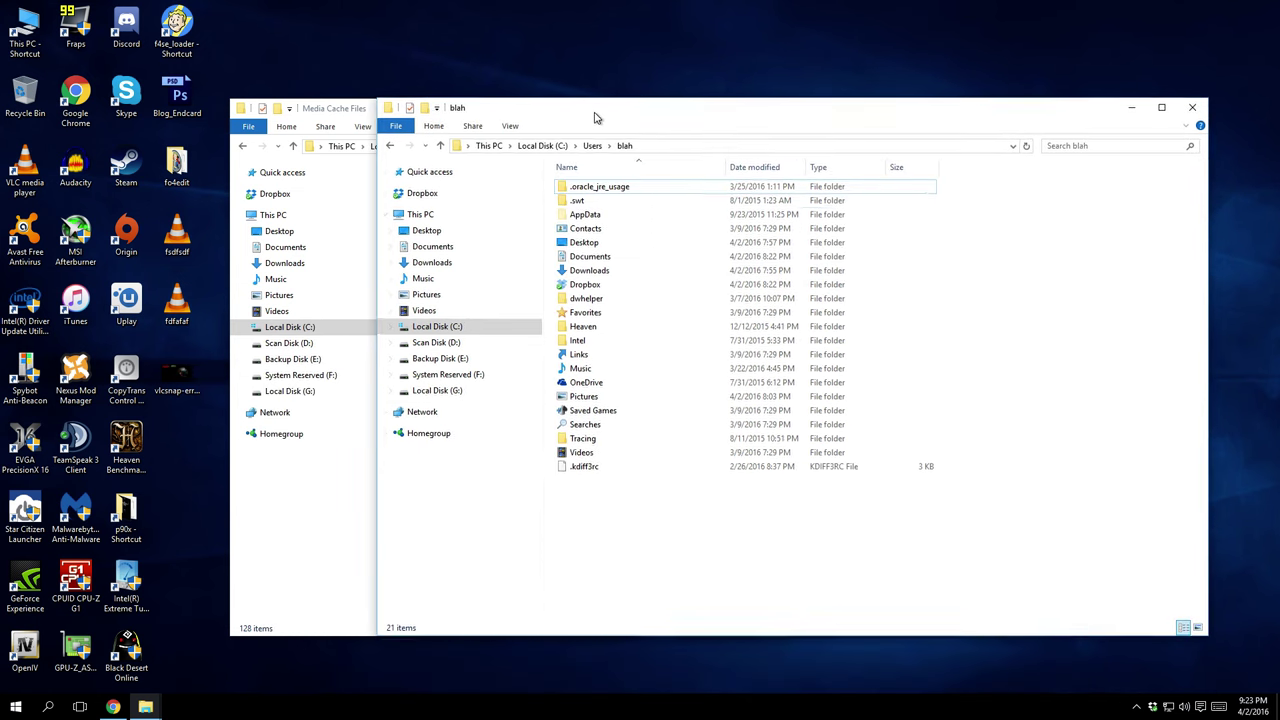
{"action": "left_click", "coordinate": [437, 215]}
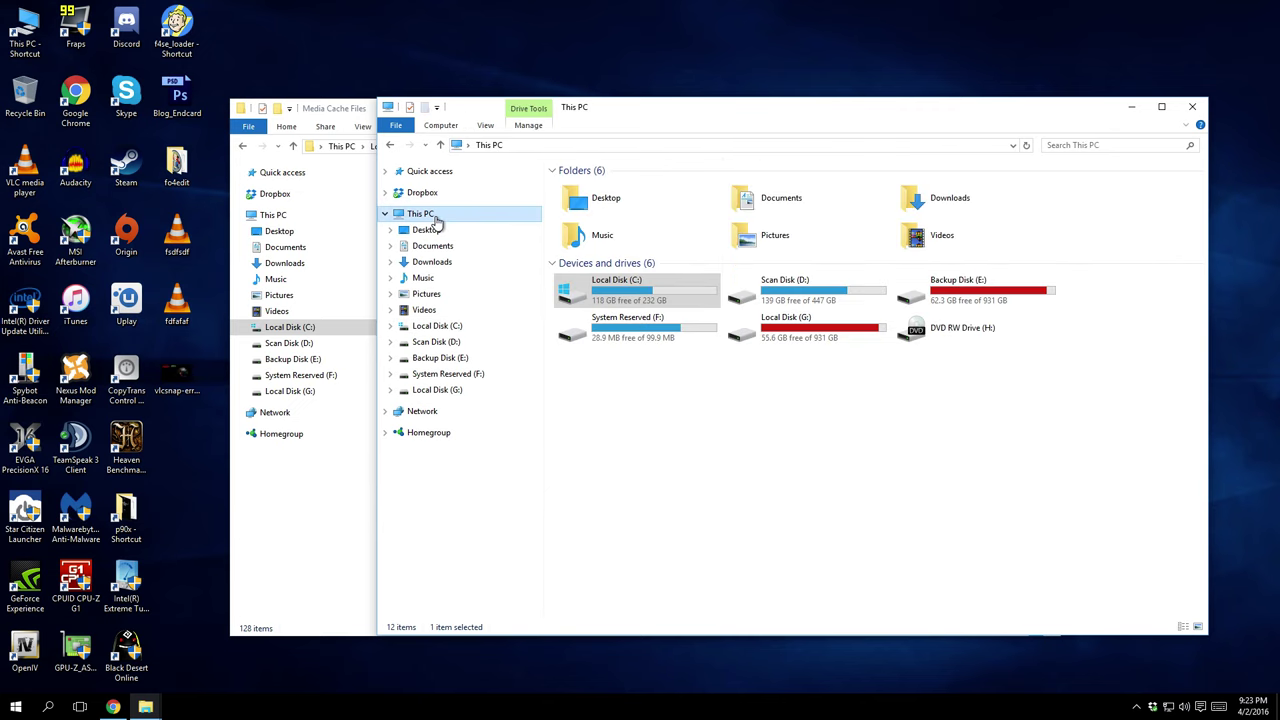
{"action": "left_click", "coordinate": [625, 300]}
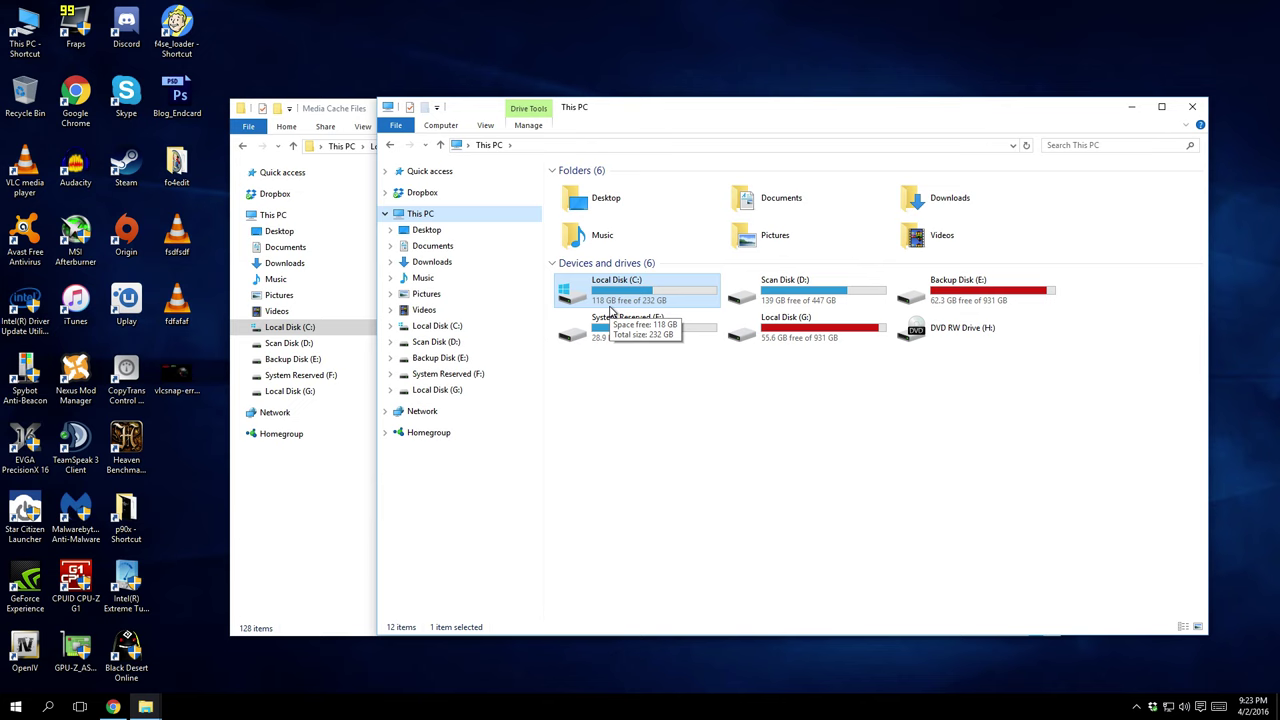
{"action": "right_click", "coordinate": [610, 306]}
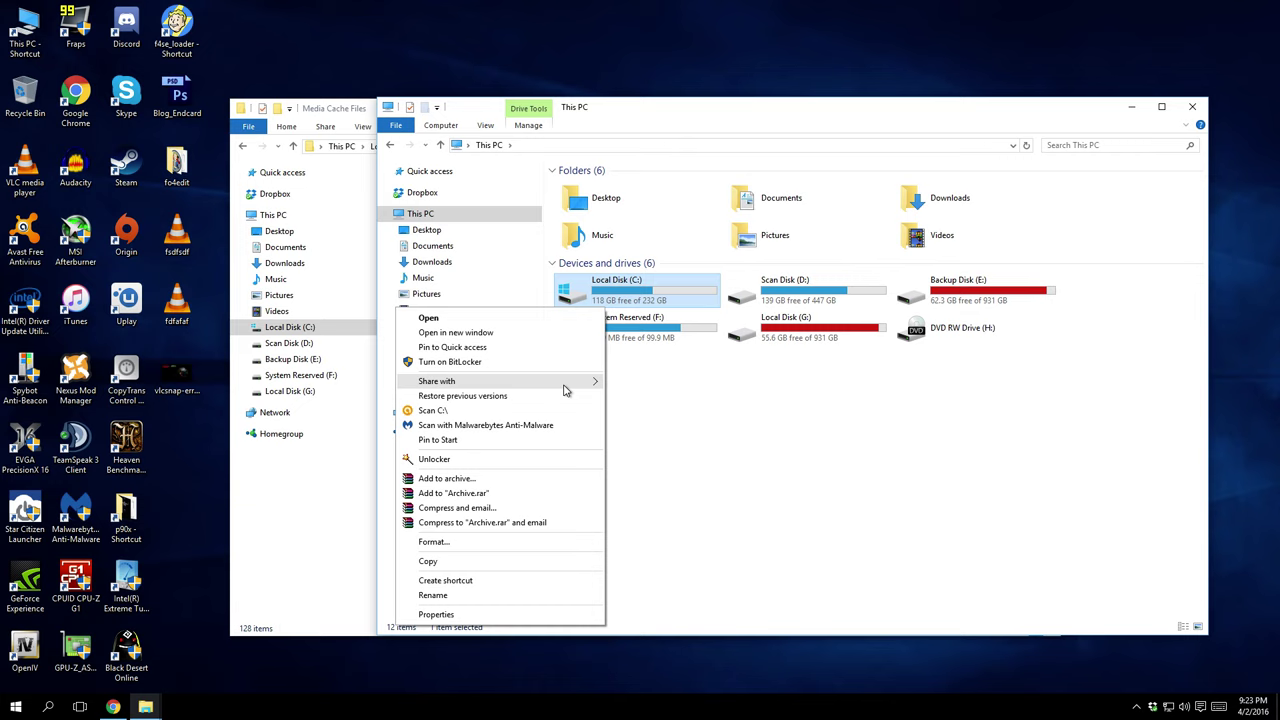
{"action": "mouse_move", "coordinate": [565, 390]}
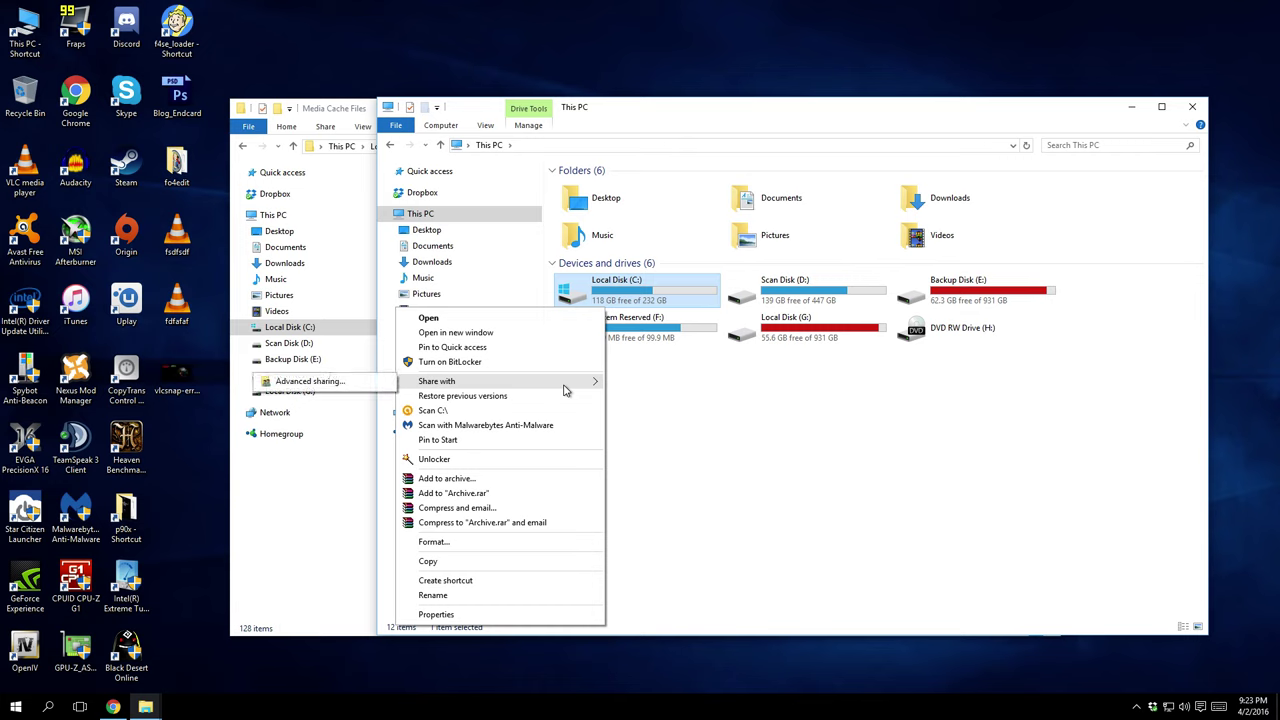
{"action": "left_click", "coordinate": [474, 611]}
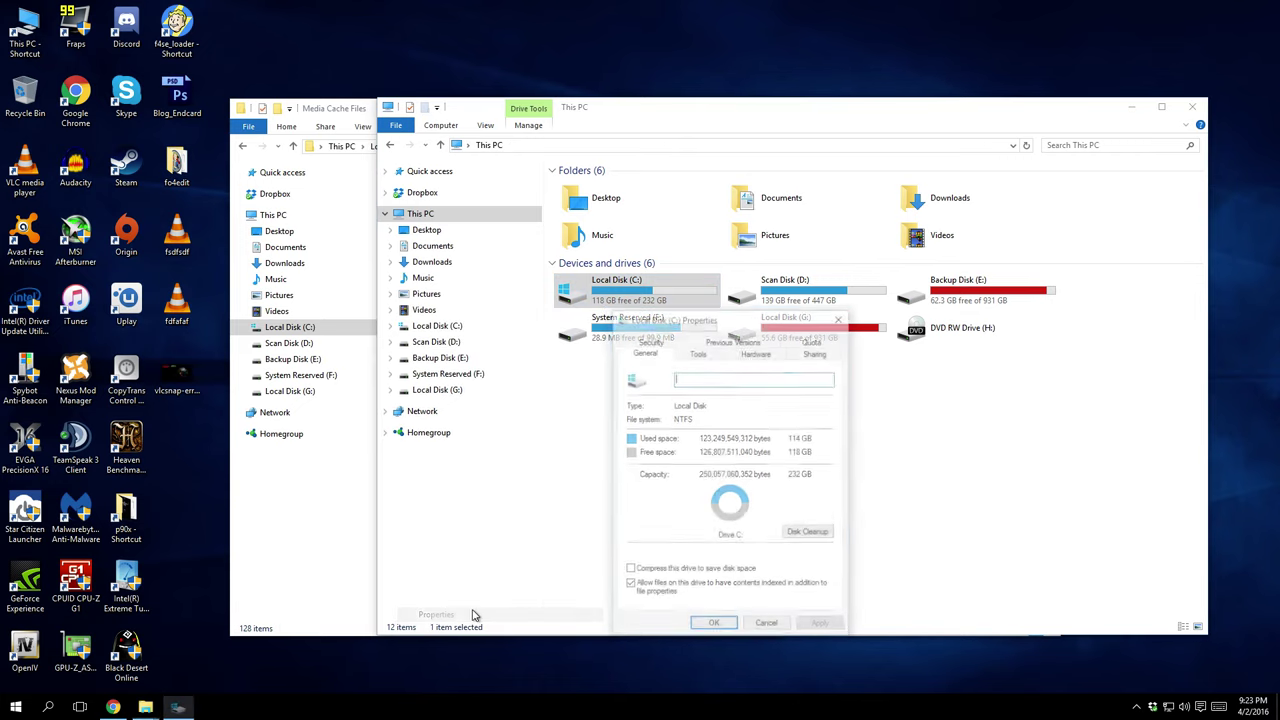
{"action": "left_click", "coordinate": [801, 534]}
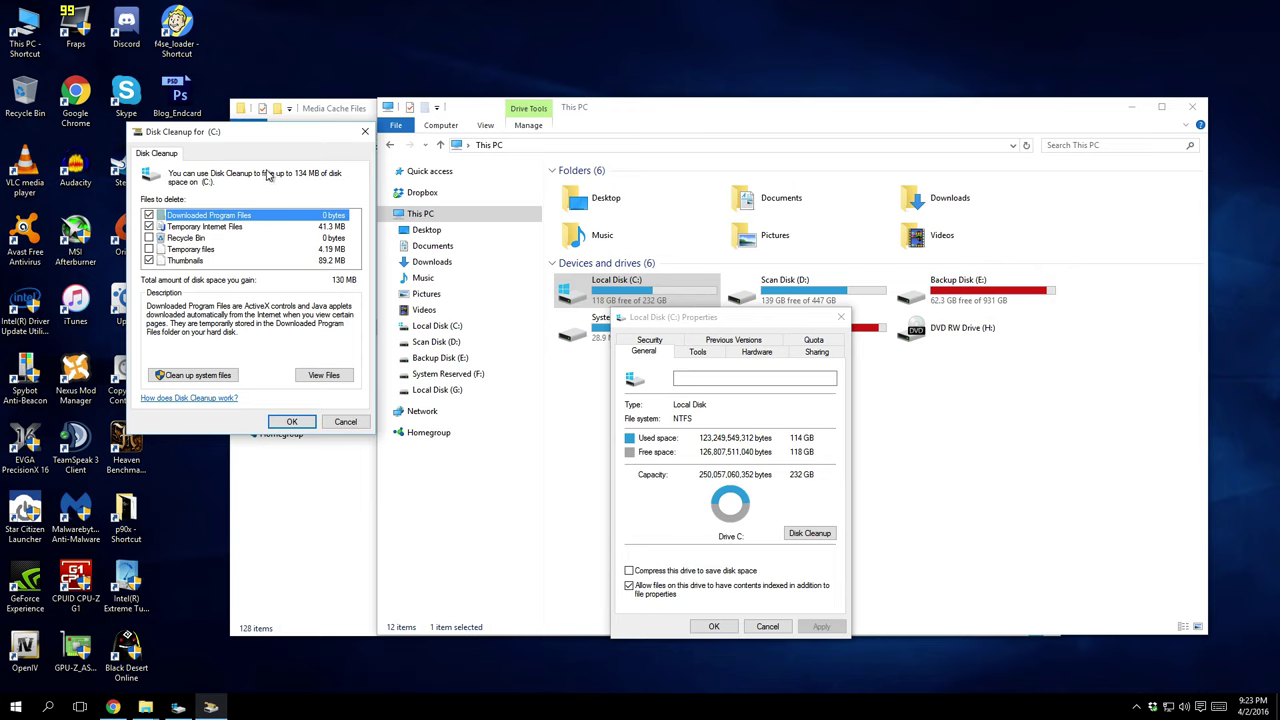
{"action": "left_click", "coordinate": [365, 132]}
{"action": "left_click", "coordinate": [839, 318]}
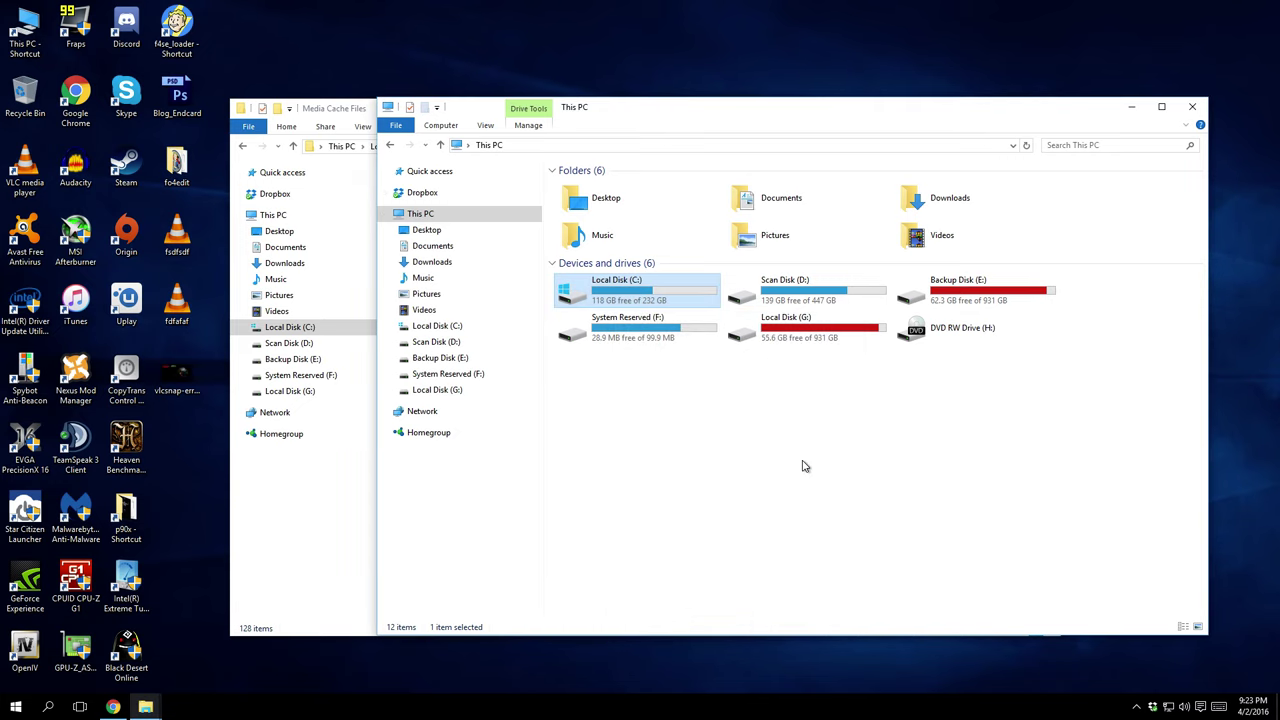